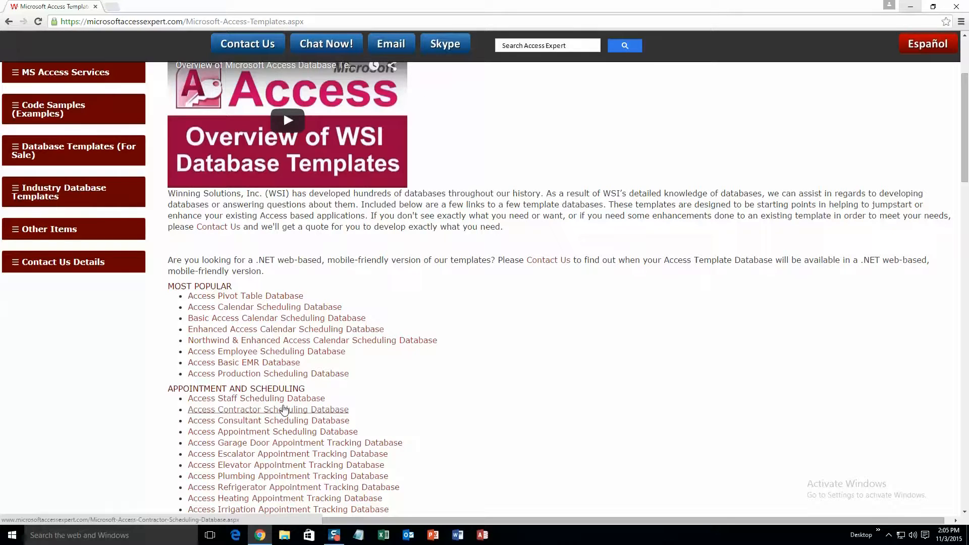
Step: Browse the website's list of Access template databases from the most popular ones through the database tools and miscellaneous templates
{"action": "scroll", "coordinate": [285, 410], "scroll_direction": "down", "scroll_amount": 3}
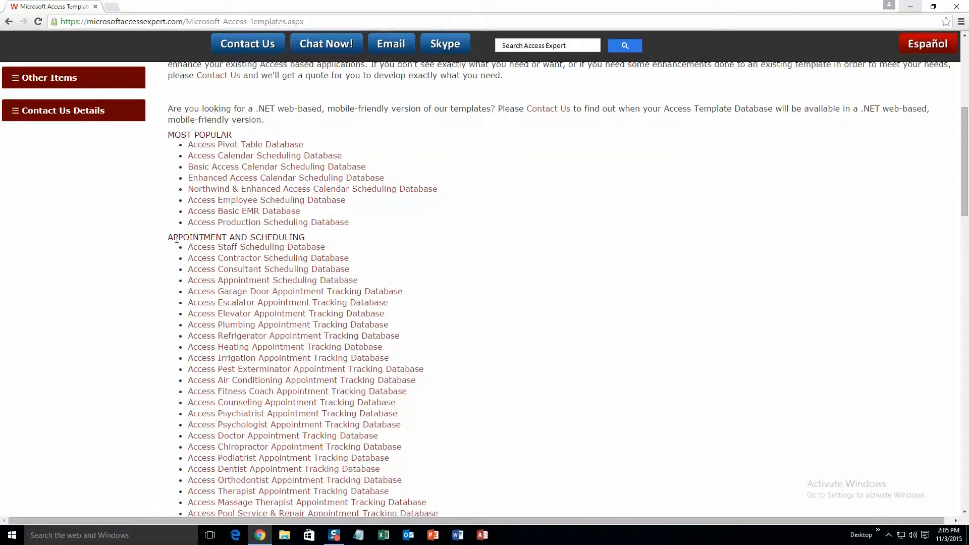
{"action": "scroll", "coordinate": [255, 277], "scroll_direction": "down", "scroll_amount": 15}
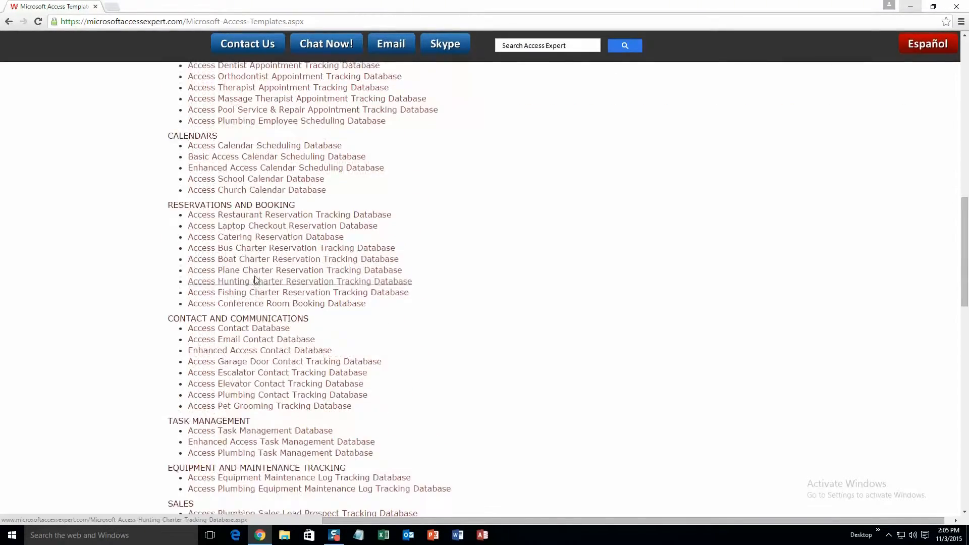
{"action": "scroll", "coordinate": [255, 279], "scroll_direction": "down", "scroll_amount": 12}
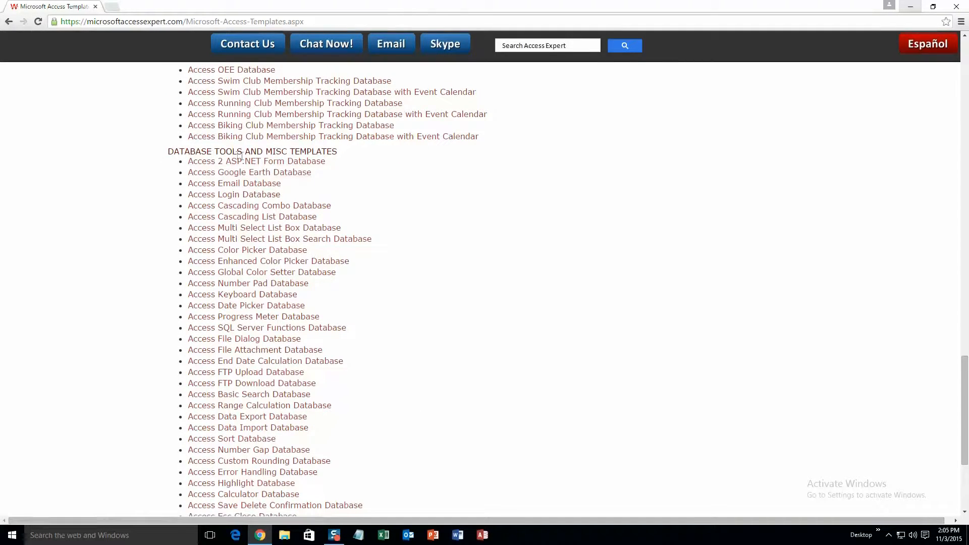
{"action": "scroll", "coordinate": [277, 247], "scroll_direction": "down", "scroll_amount": 8}
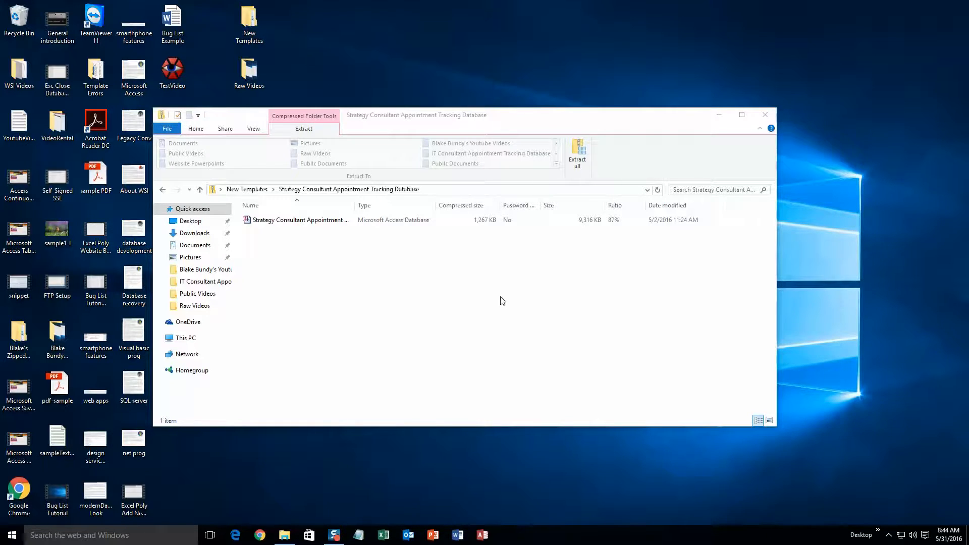
Step: Extract the Strategy Consultant Appointment Tracking Database archive and open the extracted database in Access, accepting the security notice
{"action": "left_click", "coordinate": [576, 172]}
{"action": "left_click", "coordinate": [577, 160]}
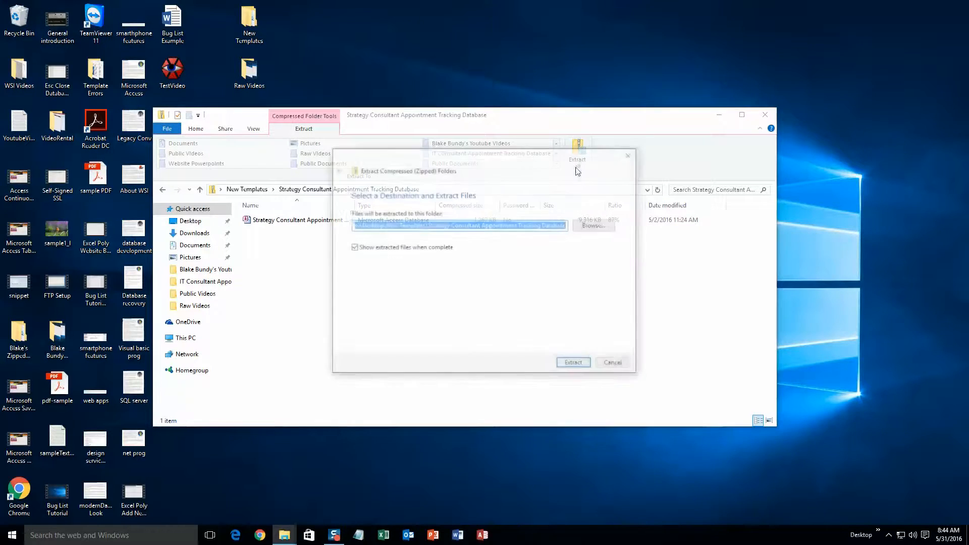
{"action": "left_click", "coordinate": [576, 365]}
{"action": "left_click", "coordinate": [275, 198]}
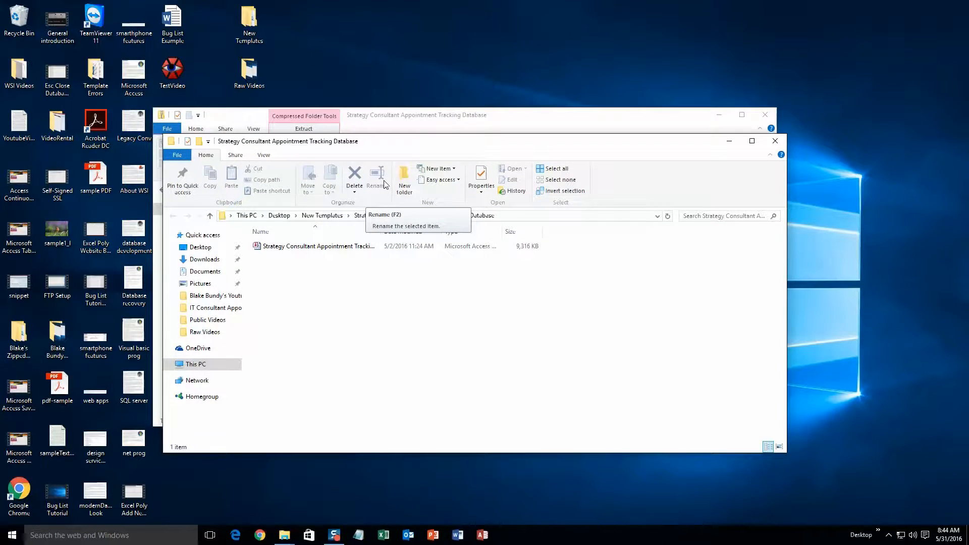
{"action": "double_click", "coordinate": [343, 246]}
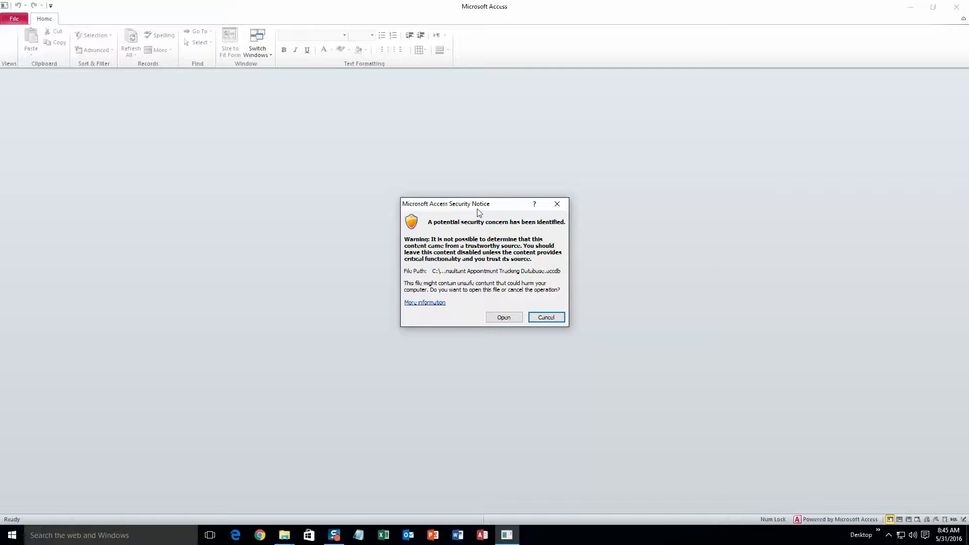
{"action": "left_click", "coordinate": [495, 320]}
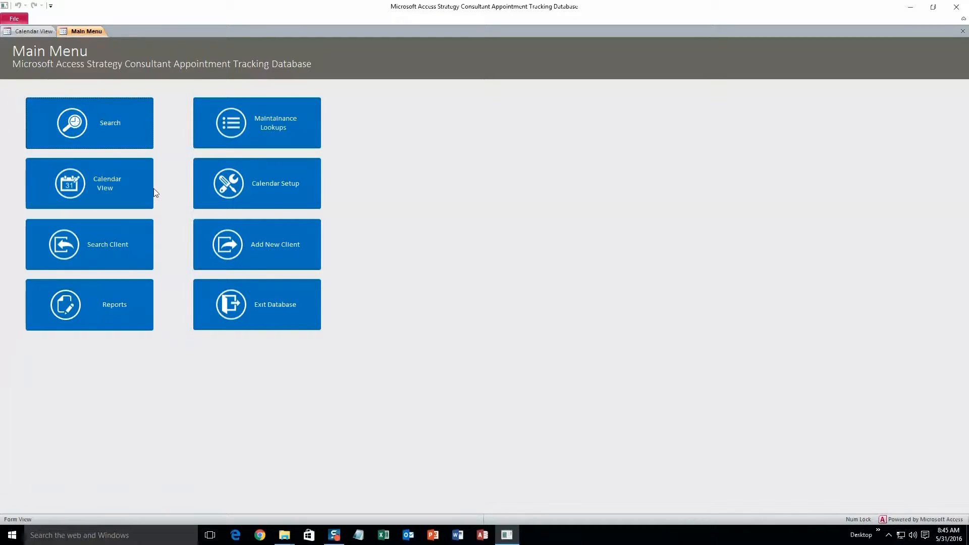
Step: Start a new client record and enter the client's first and last name
{"action": "left_click", "coordinate": [259, 255]}
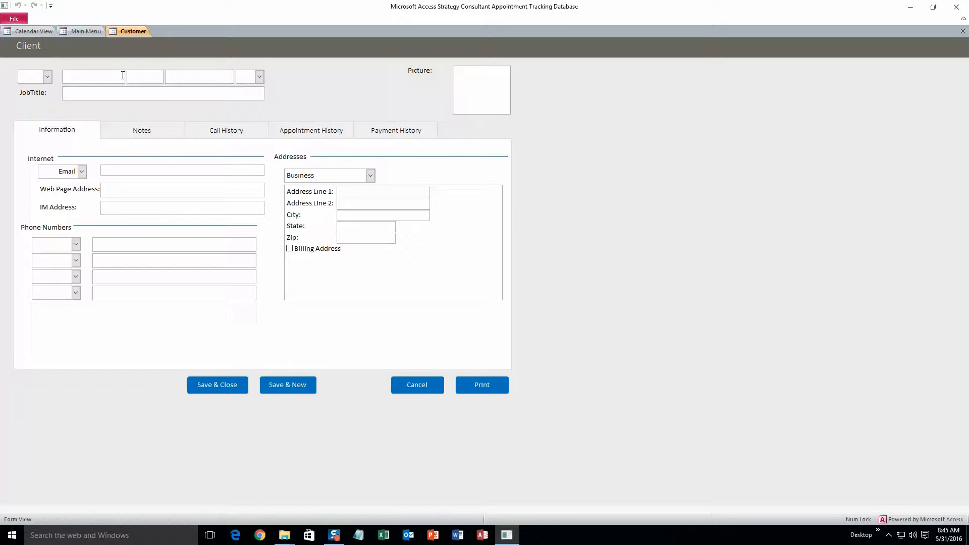
{"action": "type", "text": "Jo"}
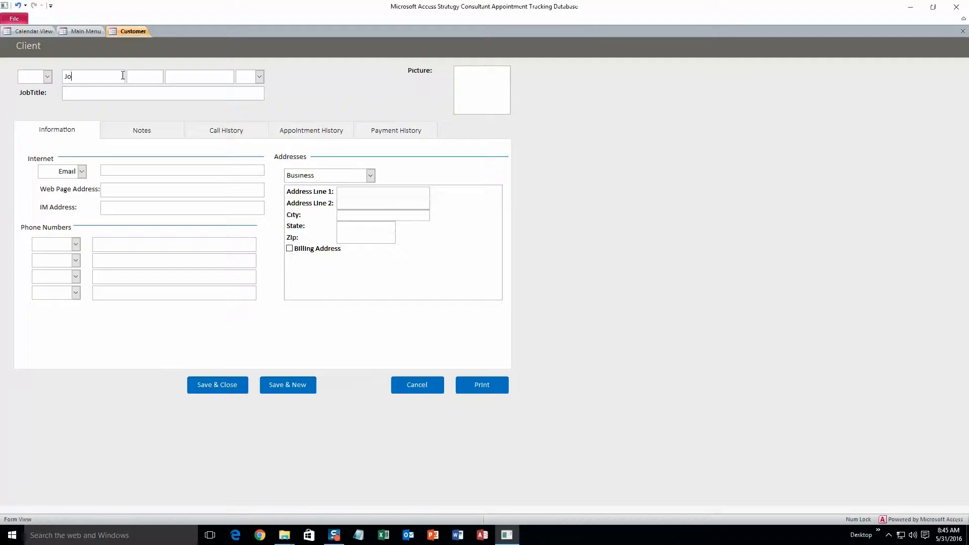
{"action": "type", "text": "hn"}
{"action": "key", "text": "BackSpace"}
{"action": "key", "text": "BackSpace"}
{"action": "type", "text": "hn"}
{"action": "left_click", "coordinate": [180, 79]}
{"action": "type", "text": "Smith"}
Step: Fill in the client's e-mail and the business address line, city and state
{"action": "left_click", "coordinate": [156, 169]}
{"action": "type", "text": "test@test.com"}
{"action": "left_click", "coordinate": [372, 190]}
{"action": "type", "text": "1234"}
{"action": "left_click", "coordinate": [356, 216]}
{"action": "type", "text": "Ames"}
{"action": "left_click", "coordinate": [355, 225]}
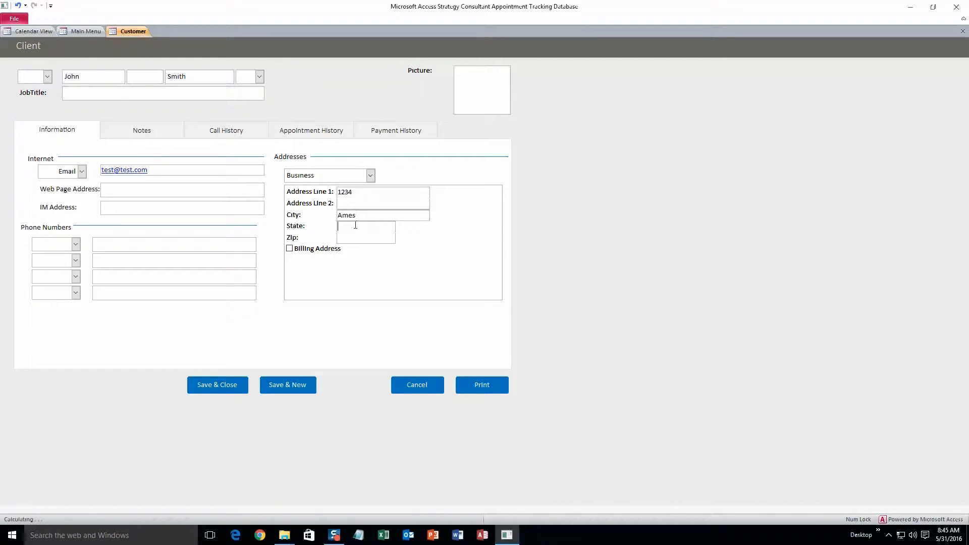
{"action": "type", "text": "IA"}
Step: Review the client's notes and call, appointment and payment histories, and save and close the record
{"action": "left_click", "coordinate": [149, 133]}
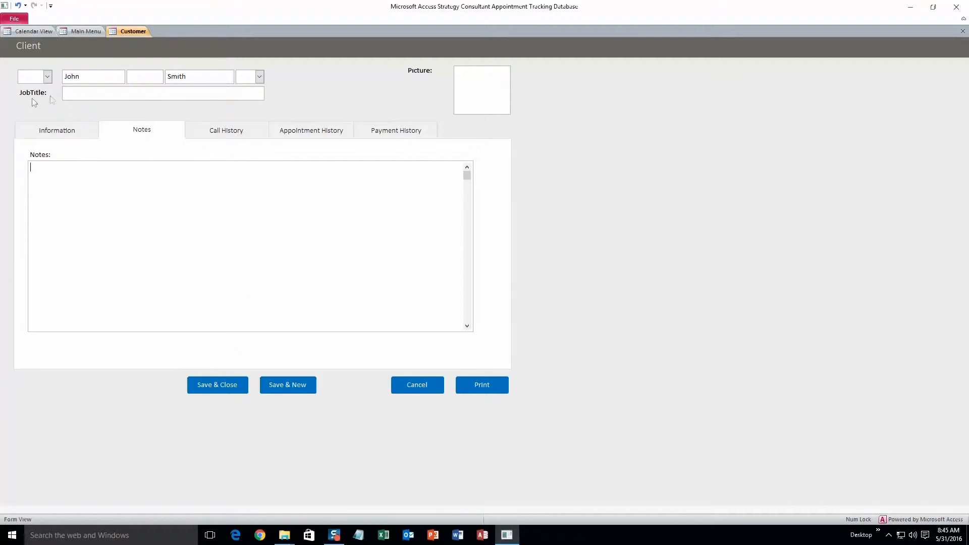
{"action": "left_click", "coordinate": [214, 131]}
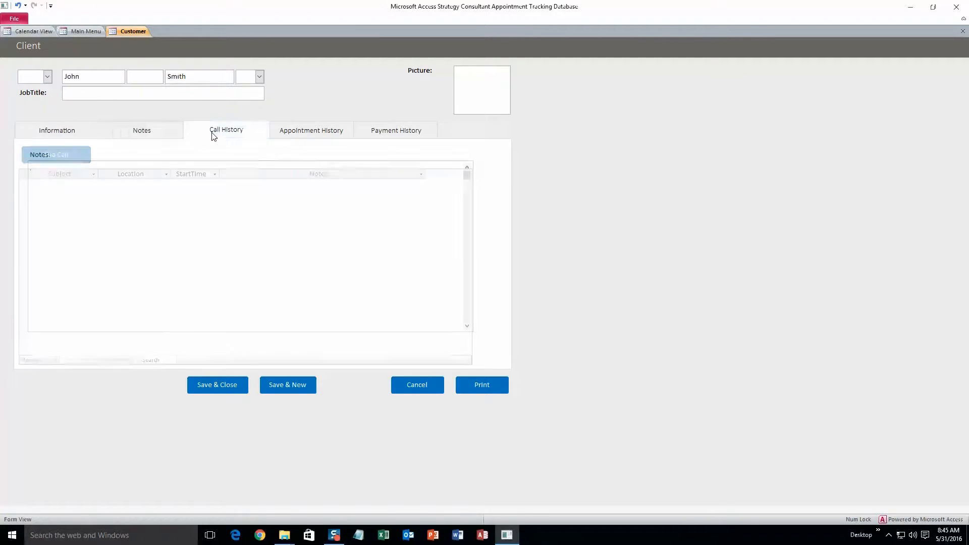
{"action": "left_click", "coordinate": [334, 135]}
{"action": "left_click", "coordinate": [401, 130]}
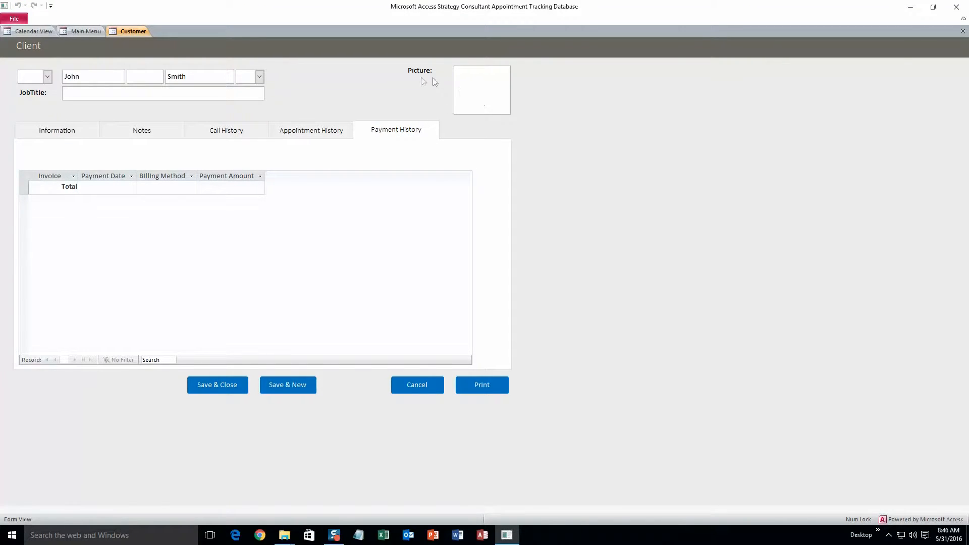
{"action": "left_click", "coordinate": [85, 135]}
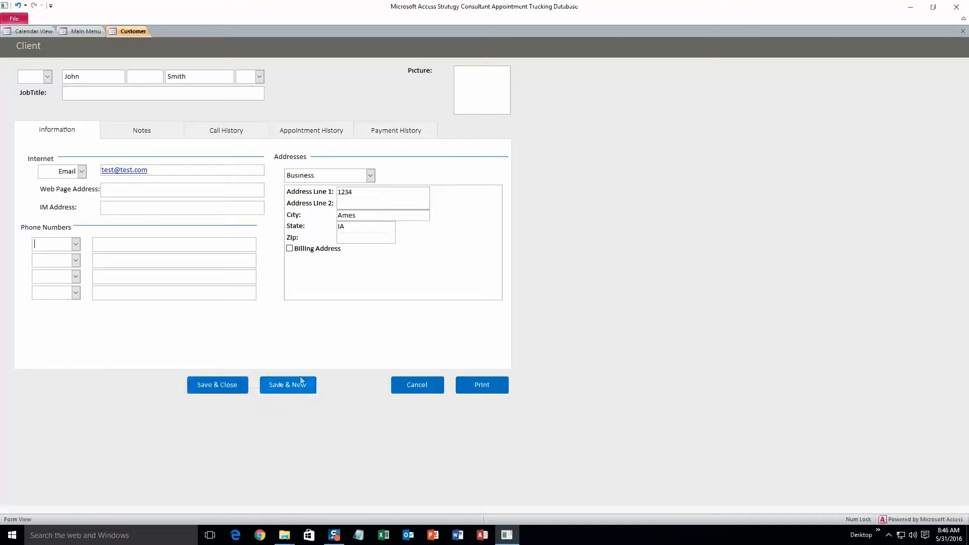
{"action": "left_click", "coordinate": [219, 384]}
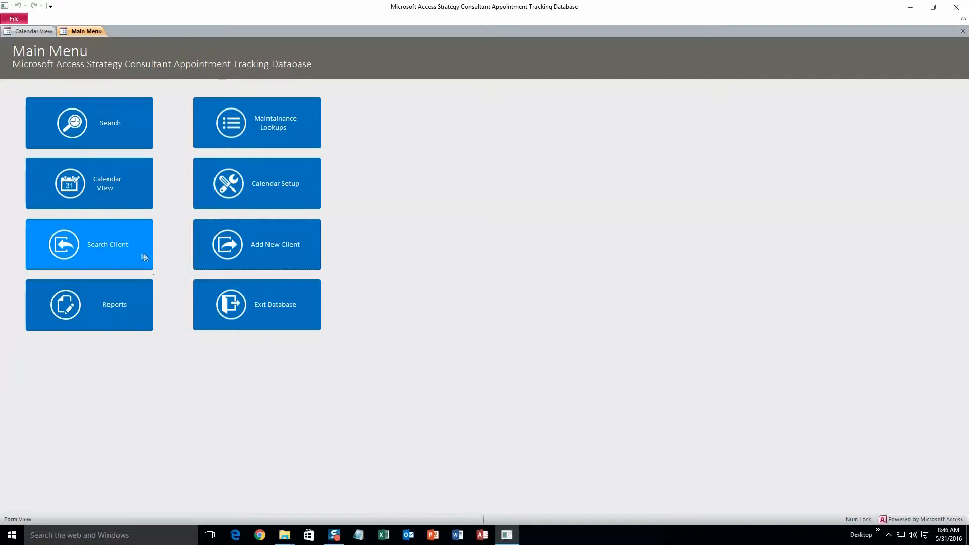
Step: Search the client records by the new client's last name
{"action": "left_click", "coordinate": [104, 257]}
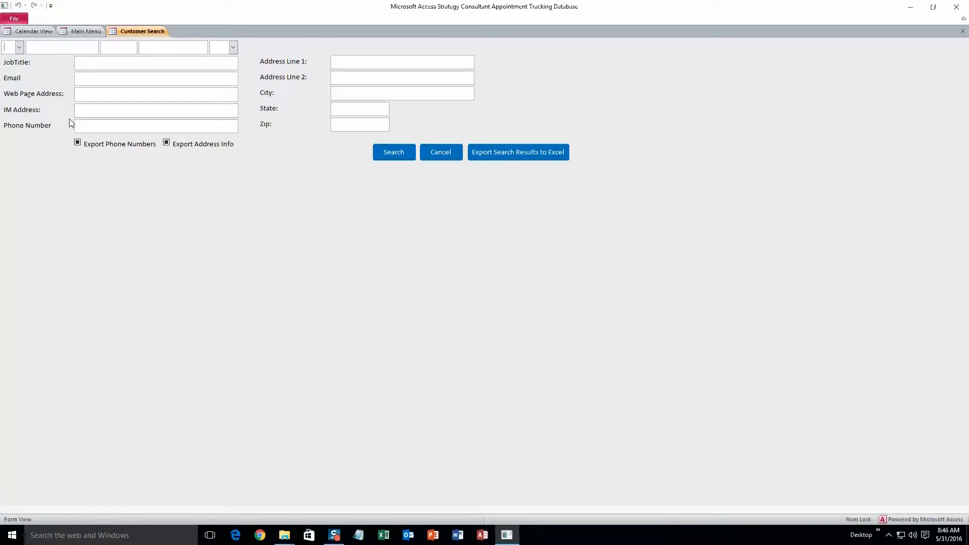
{"action": "left_click", "coordinate": [70, 48]}
{"action": "type", "text": "Smith"}
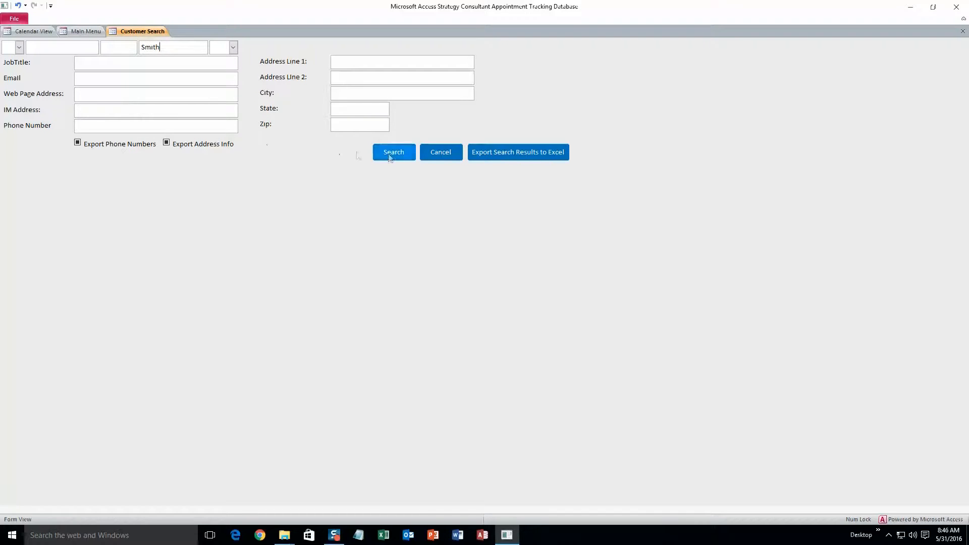
{"action": "left_click", "coordinate": [392, 153]}
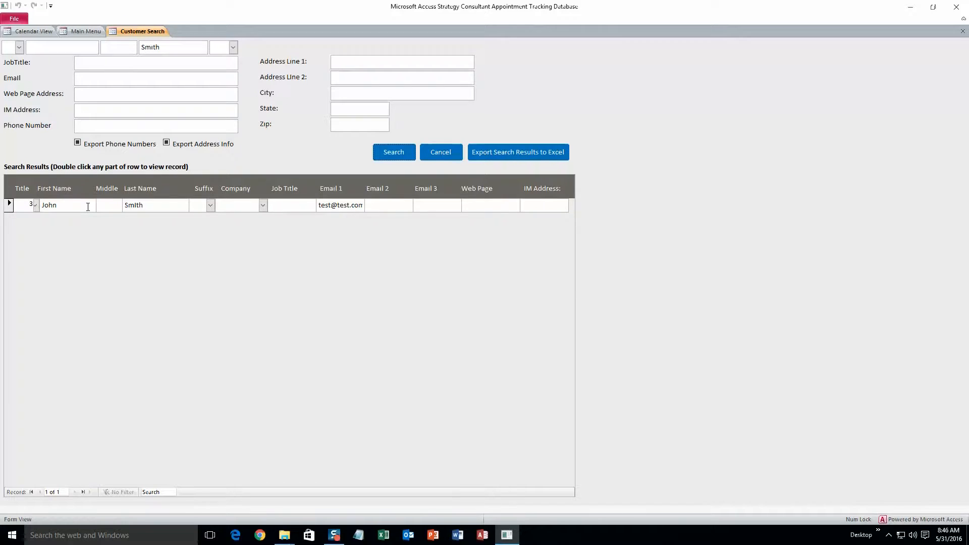
Step: Open the client's record from the search results to view it and close it without saving
{"action": "left_click", "coordinate": [88, 206]}
{"action": "double_click", "coordinate": [87, 207]}
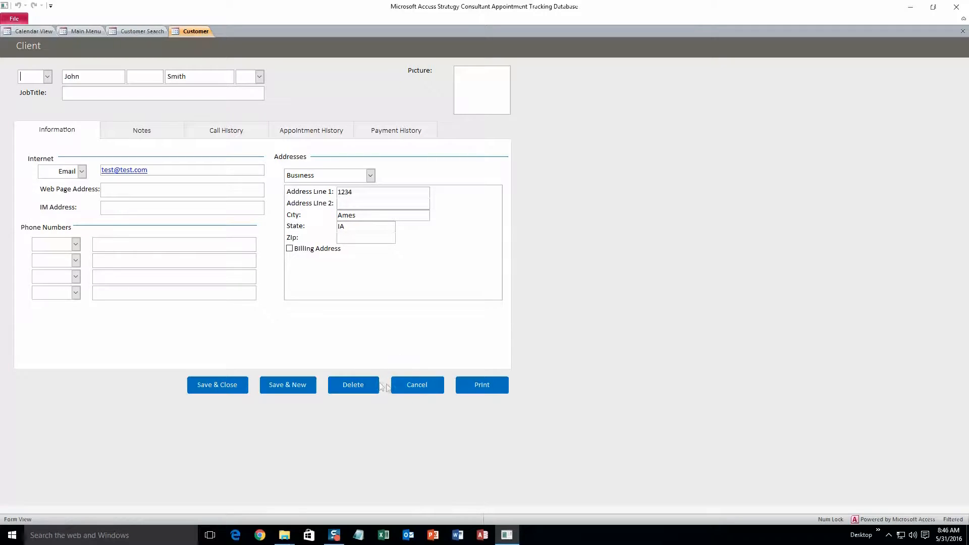
{"action": "left_click", "coordinate": [403, 392]}
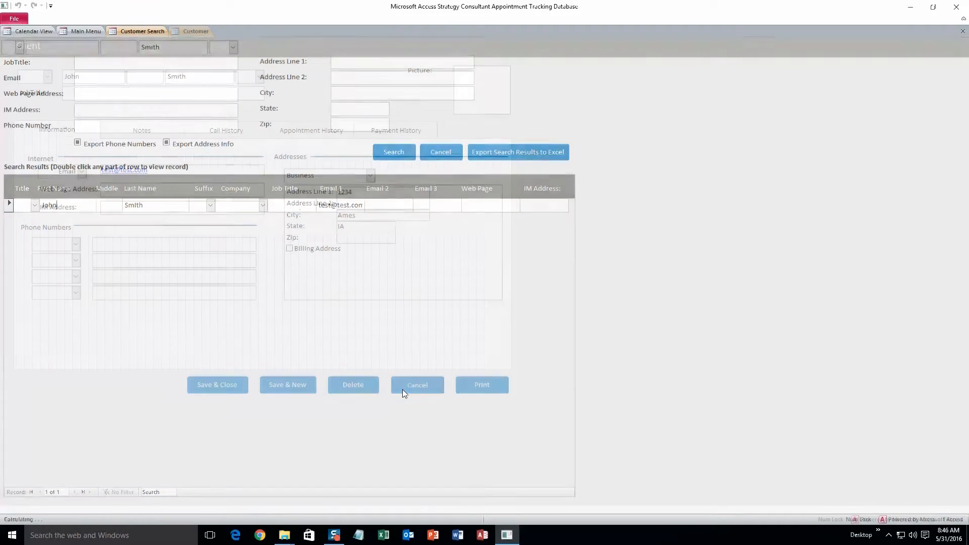
Step: Export the client search results to Excel and close the exported workbook after viewing it
{"action": "left_click", "coordinate": [524, 157]}
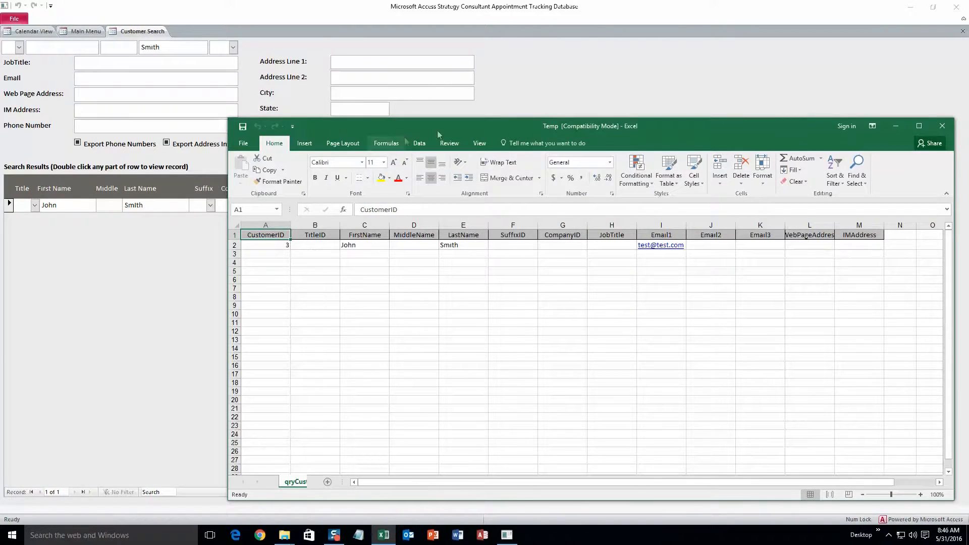
{"action": "left_click_drag", "start_coordinate": [476, 126], "coordinate": [386, 91]}
{"action": "left_click", "coordinate": [852, 90]}
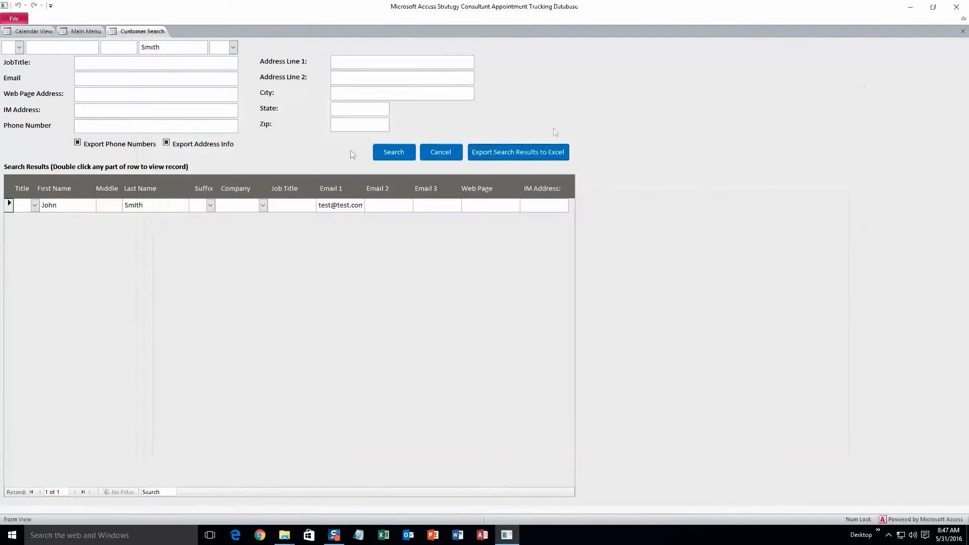
Step: Open the calendar's day view, step one day forward and back, and choose today in the date picker
{"action": "left_click", "coordinate": [82, 32]}
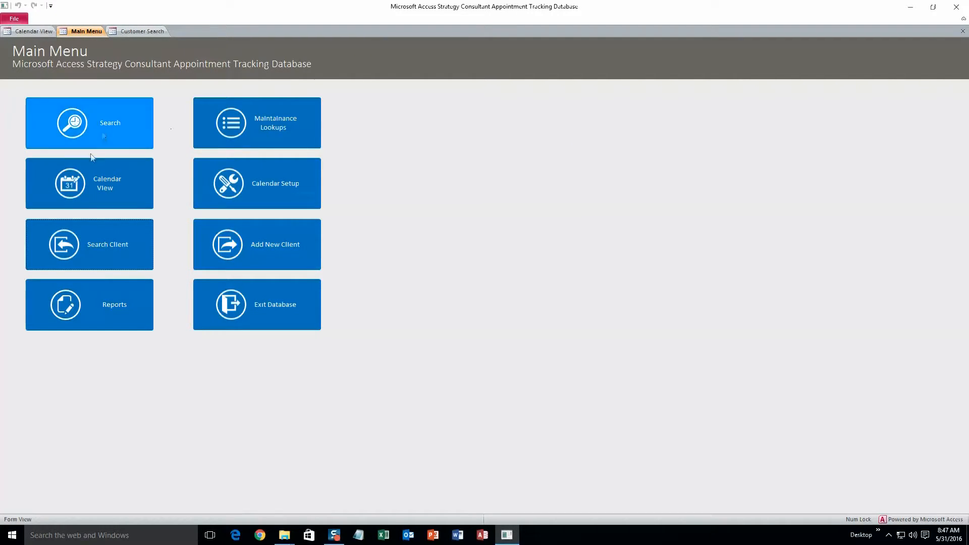
{"action": "left_click", "coordinate": [104, 190]}
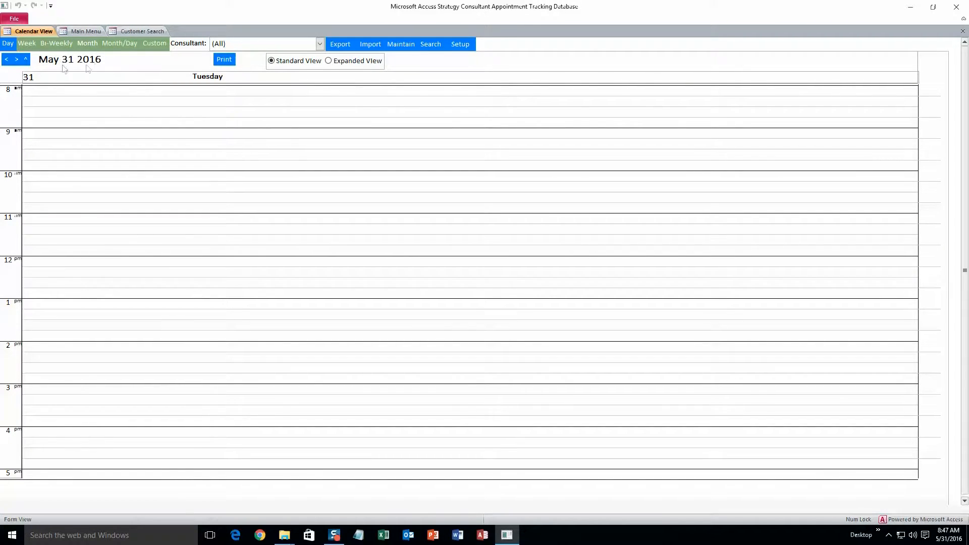
{"action": "left_click", "coordinate": [16, 60]}
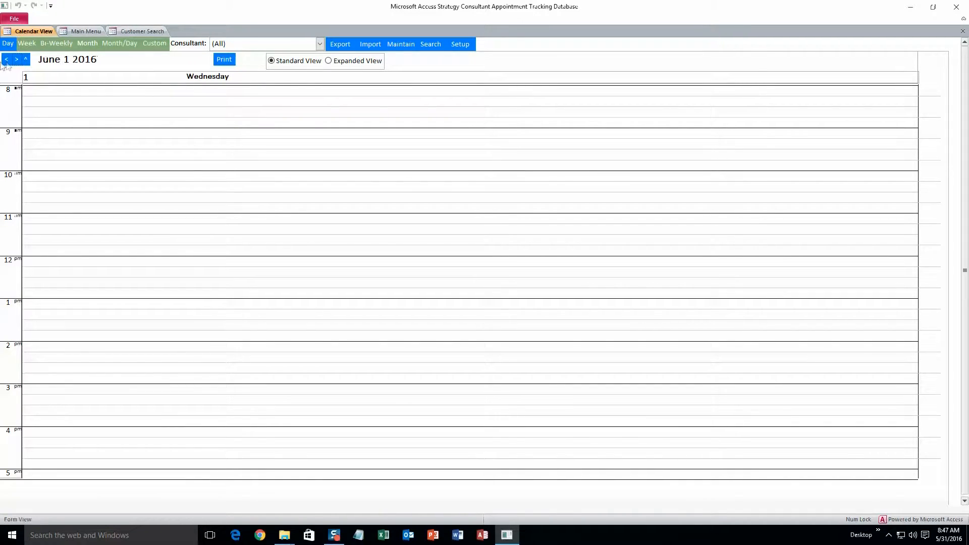
{"action": "left_click", "coordinate": [6, 60]}
{"action": "left_click", "coordinate": [16, 60]}
{"action": "left_click", "coordinate": [6, 60]}
{"action": "left_click", "coordinate": [26, 60]}
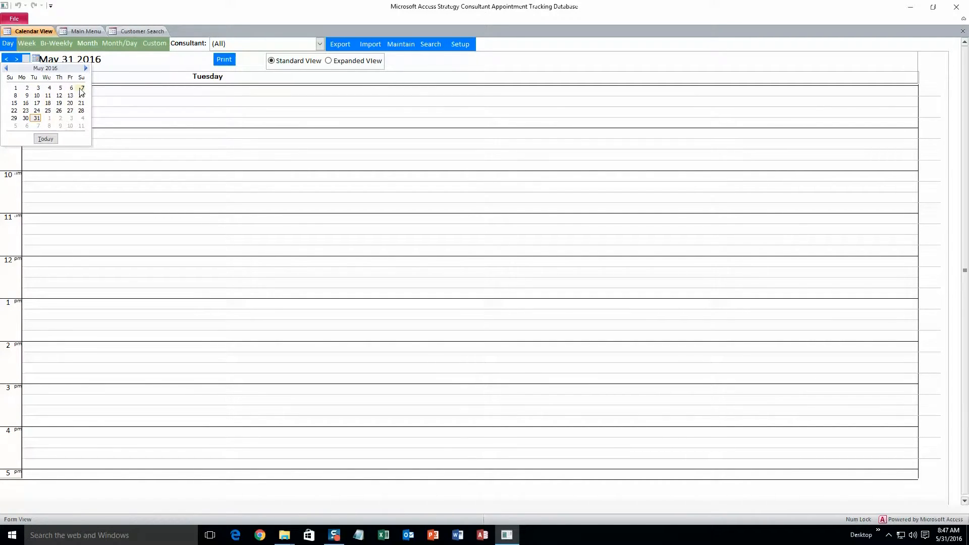
{"action": "left_click", "coordinate": [45, 139]}
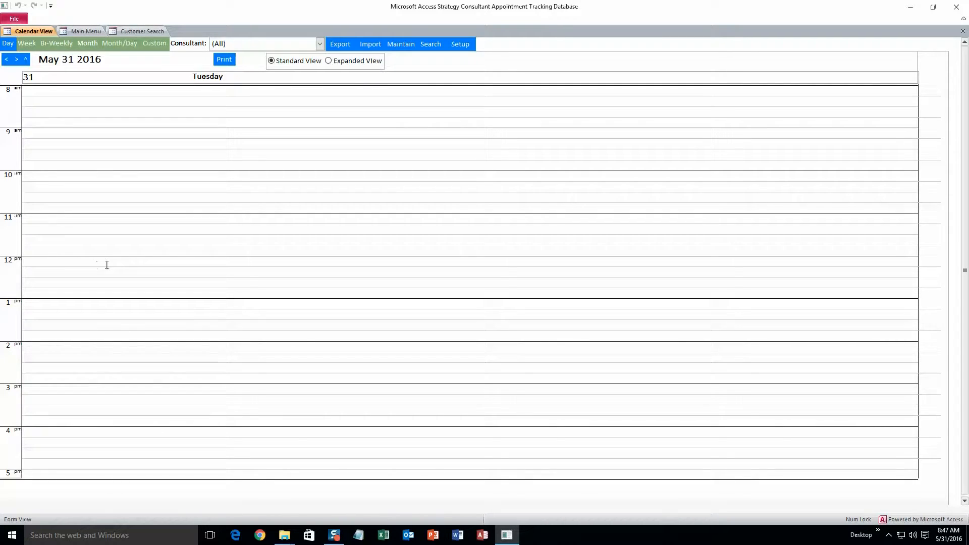
Step: Create an appointment at 12:00 PM on May 31, 2016 for the new client and assign it to Consultant 1
{"action": "double_click", "coordinate": [52, 261]}
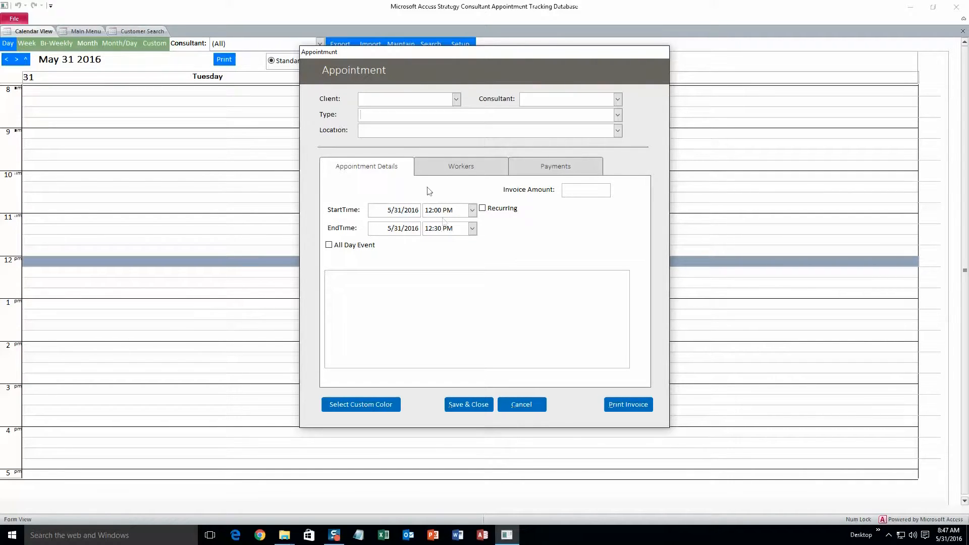
{"action": "left_click", "coordinate": [455, 98]}
{"action": "left_click", "coordinate": [427, 121]}
{"action": "left_click", "coordinate": [617, 99]}
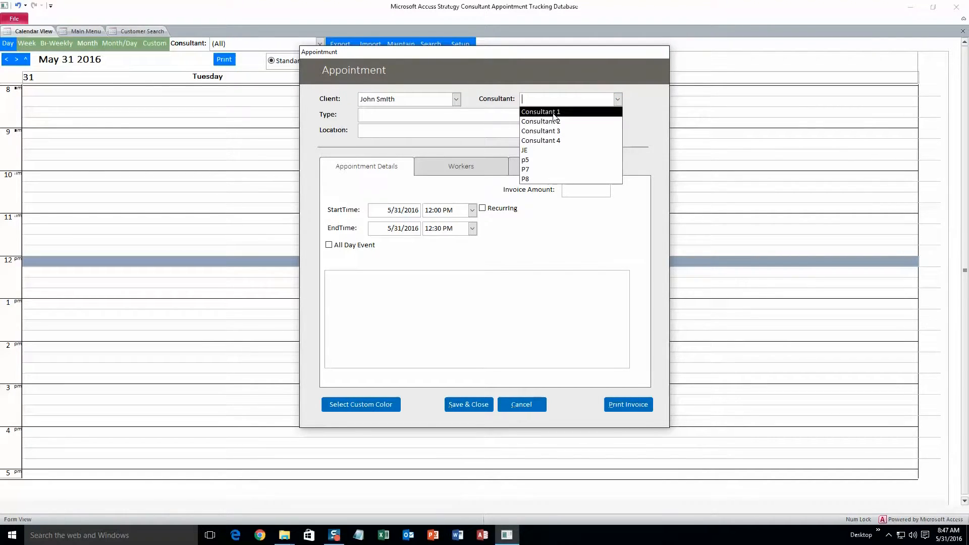
{"action": "left_click", "coordinate": [554, 113]}
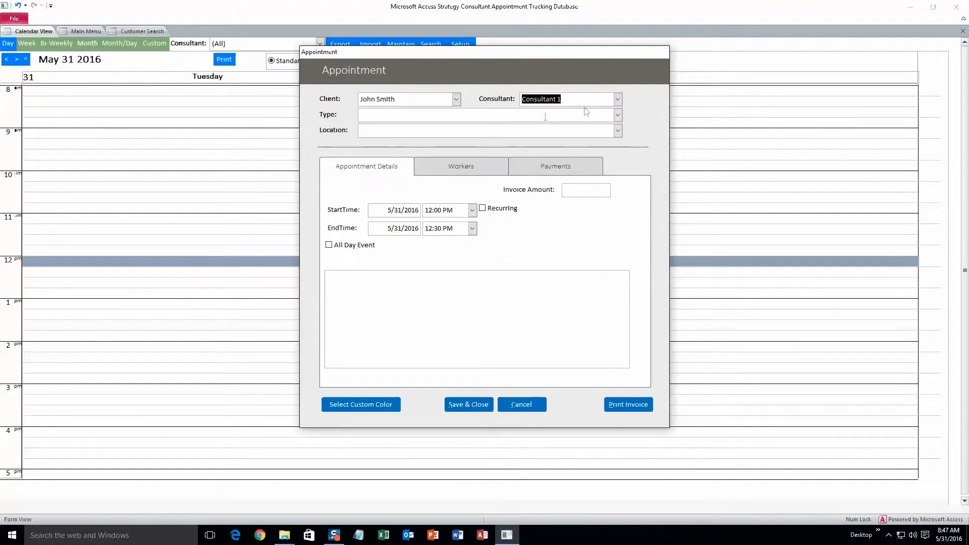
{"action": "left_click", "coordinate": [618, 101]}
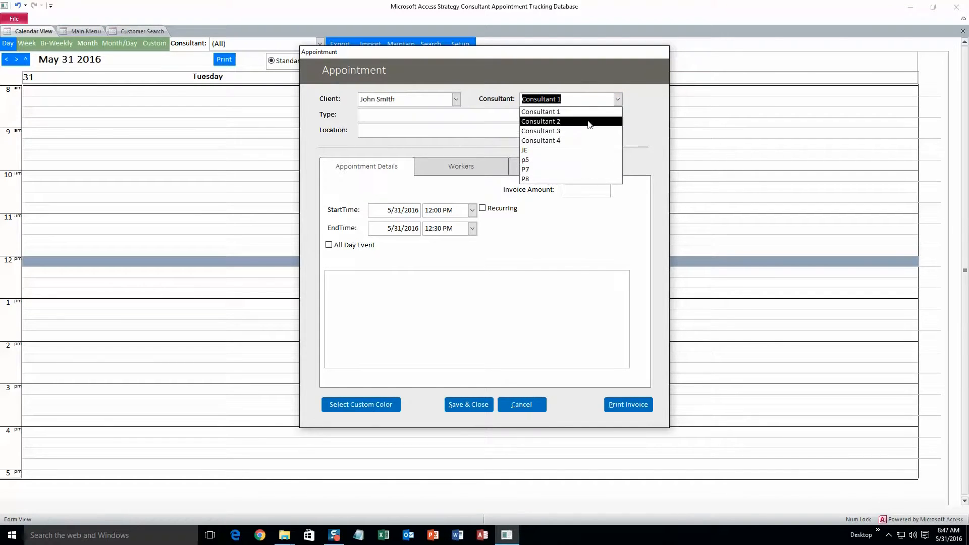
{"action": "left_click", "coordinate": [617, 101]}
Step: Set the appointment's type to Individual and its location to Location 1, and enter the note "ntohersdngosngl"
{"action": "left_click", "coordinate": [617, 115]}
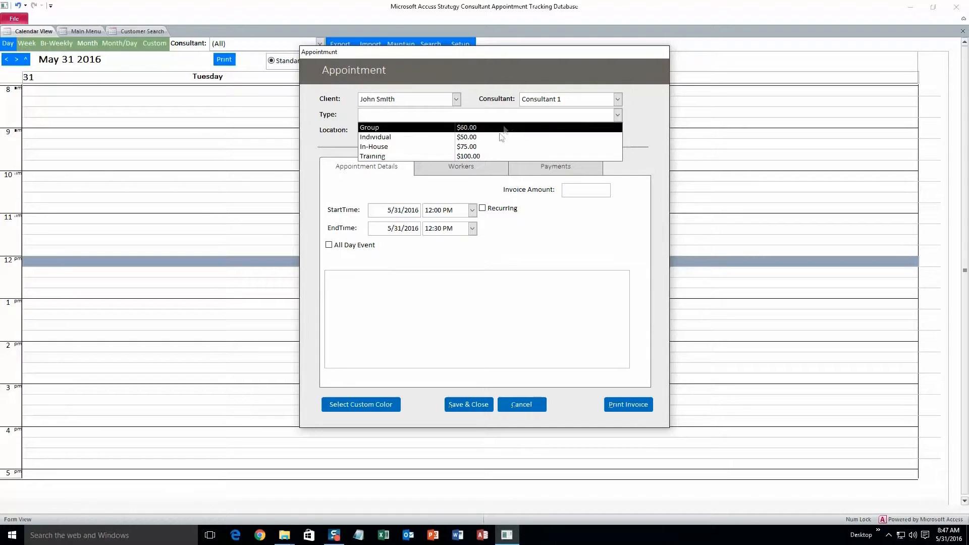
{"action": "left_click", "coordinate": [472, 138]}
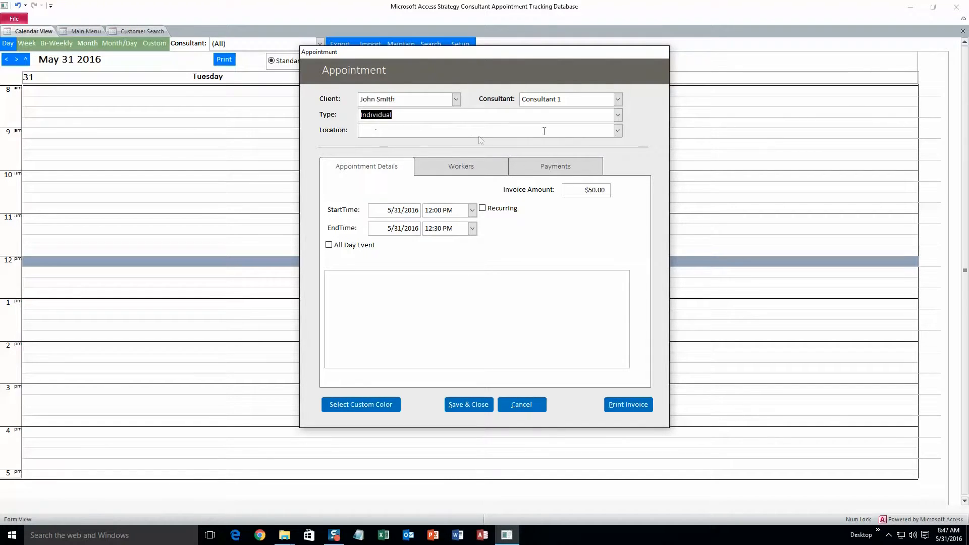
{"action": "left_click", "coordinate": [617, 131]}
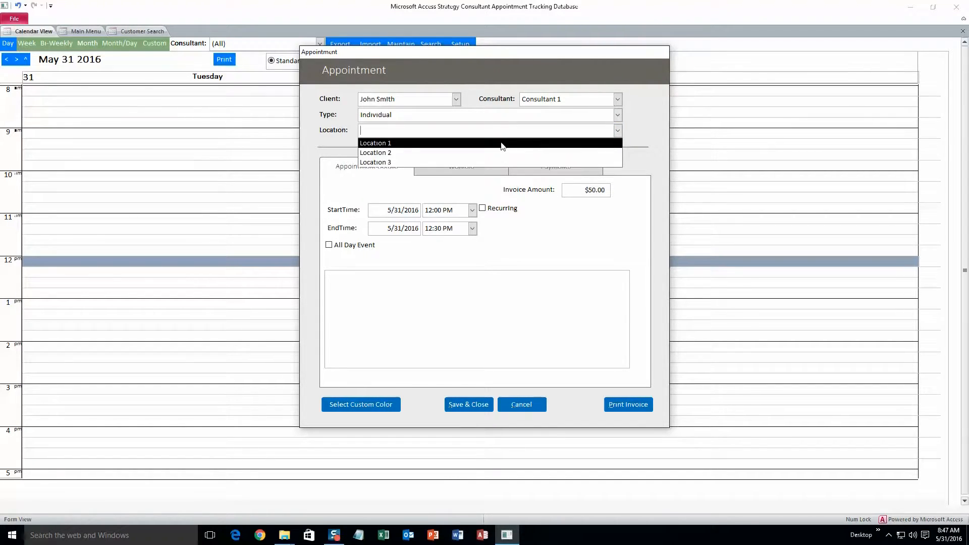
{"action": "left_click", "coordinate": [502, 144]}
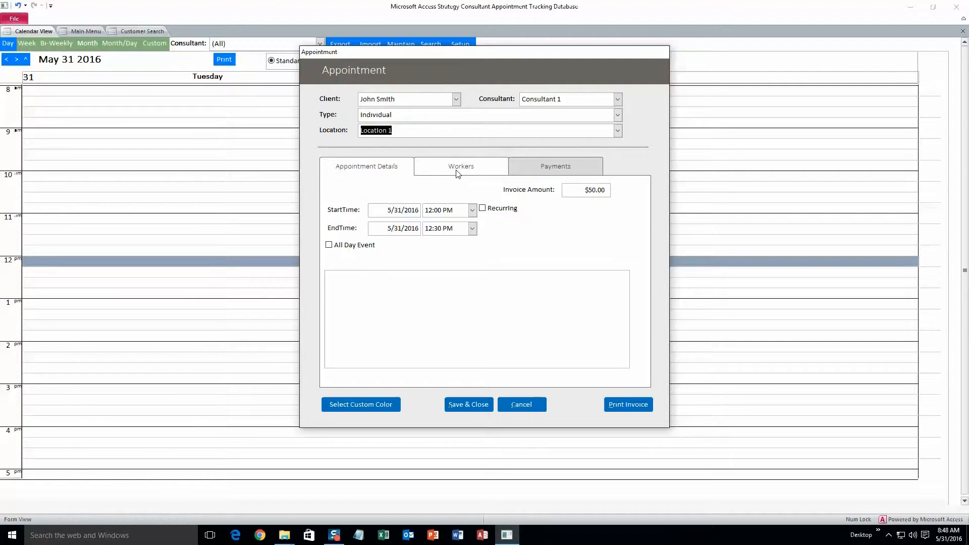
{"action": "left_click", "coordinate": [387, 285]}
{"action": "type", "text": "ntohersdngosngl"}
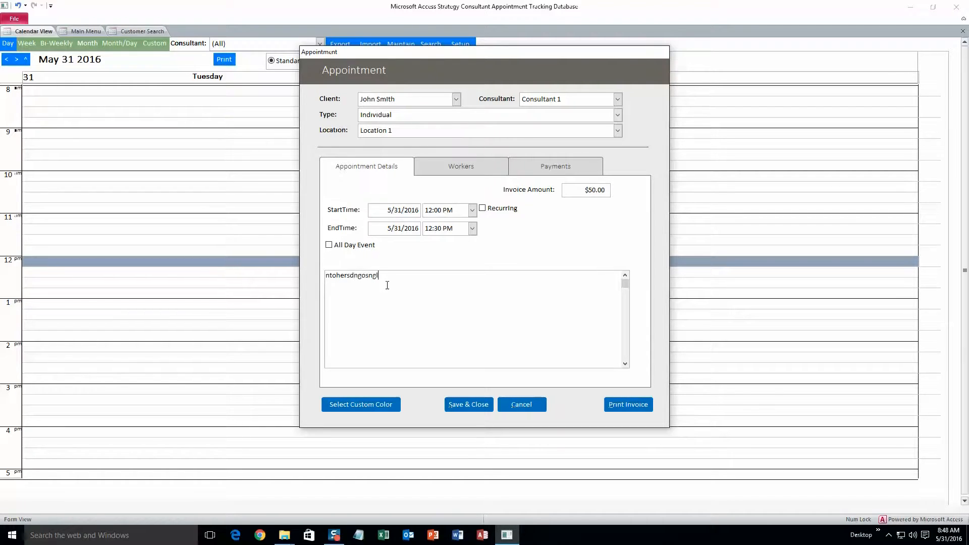
Step: View the appointment's workers and payments sections and return to the appointment details
{"action": "left_click", "coordinate": [452, 172]}
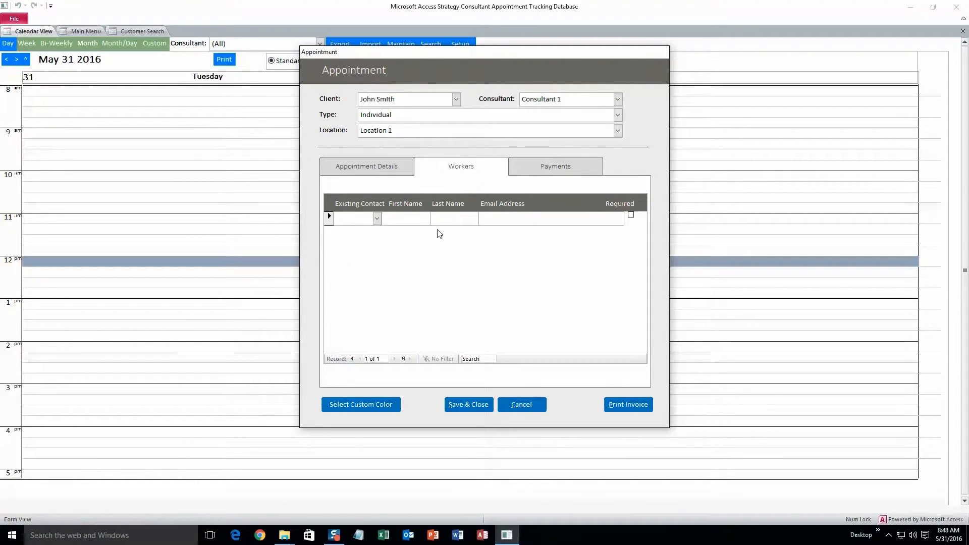
{"action": "left_click", "coordinate": [540, 169]}
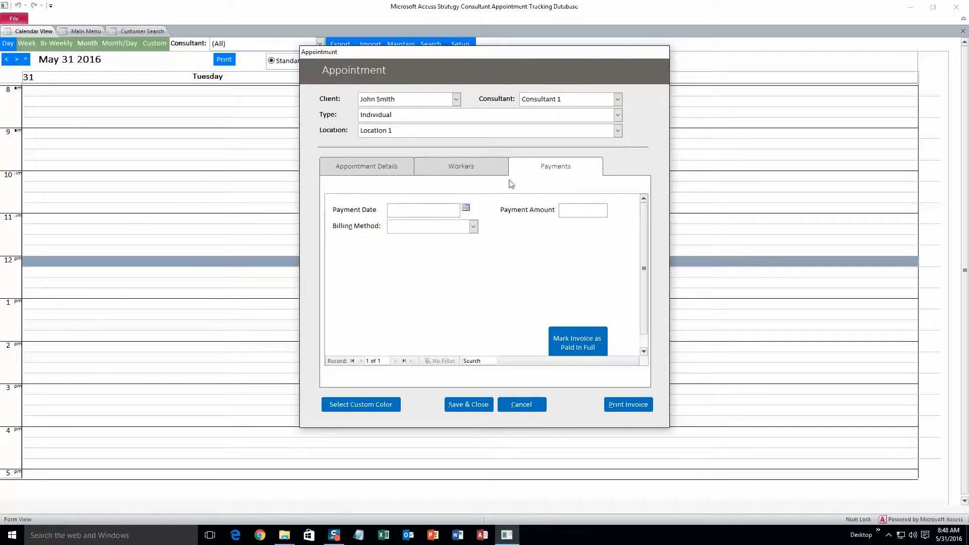
{"action": "left_click", "coordinate": [368, 167]}
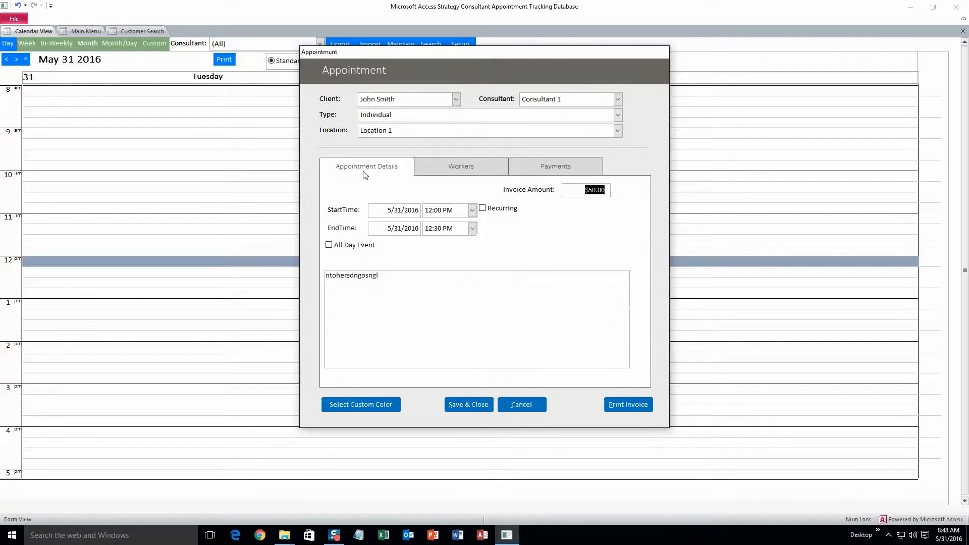
Step: Give the appointment a bright blue custom color, save it and close the form
{"action": "left_click", "coordinate": [389, 405]}
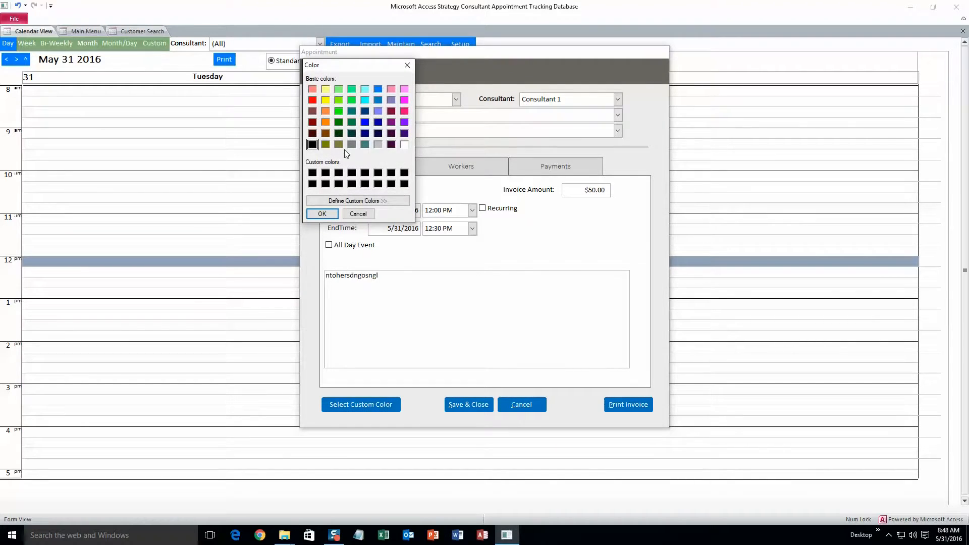
{"action": "left_click", "coordinate": [378, 90]}
{"action": "left_click", "coordinate": [322, 214]}
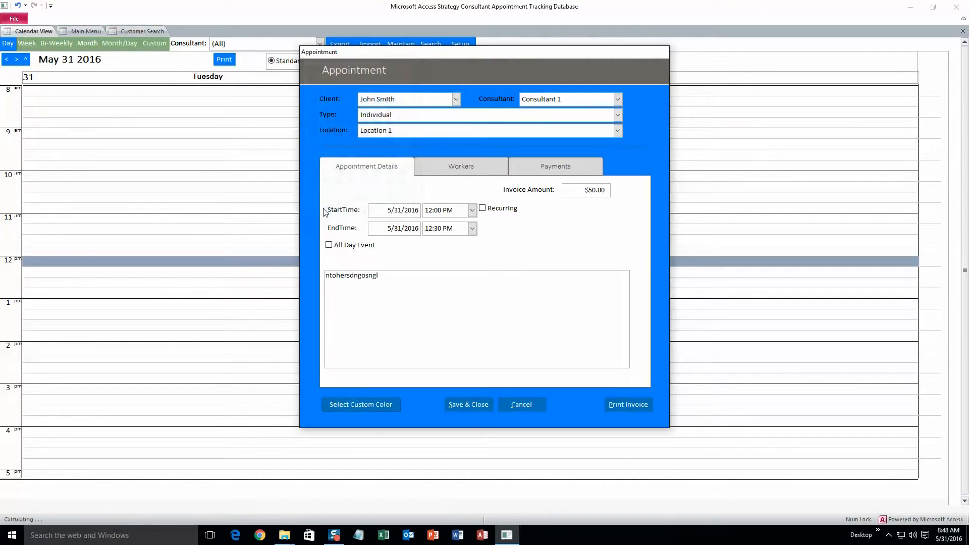
{"action": "left_click", "coordinate": [461, 405]}
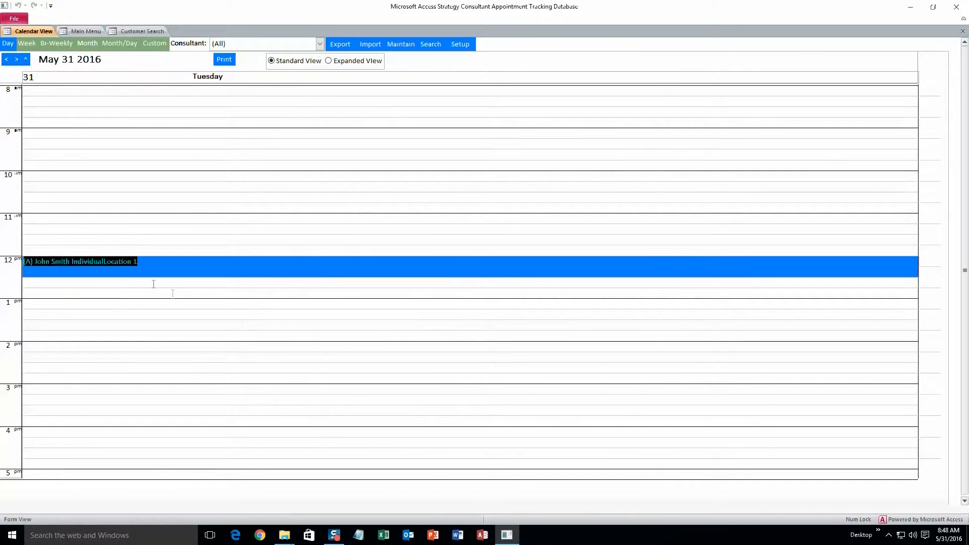
{"action": "left_click", "coordinate": [145, 281]}
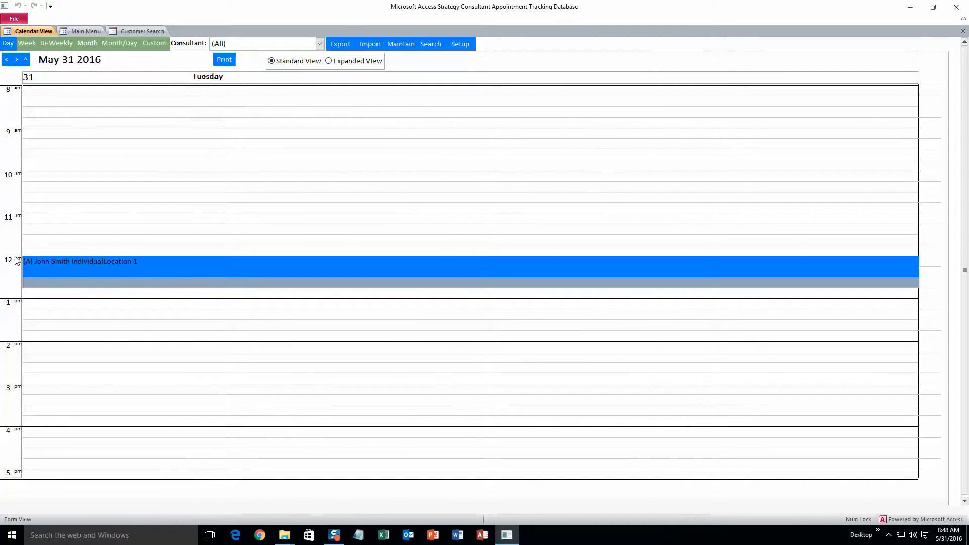
{"action": "left_click", "coordinate": [86, 301]}
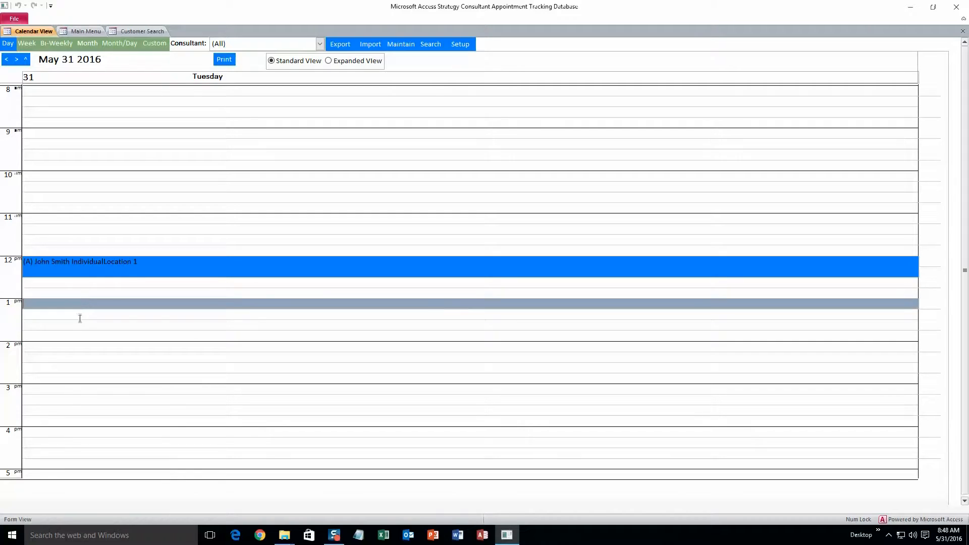
{"action": "left_click", "coordinate": [80, 318]}
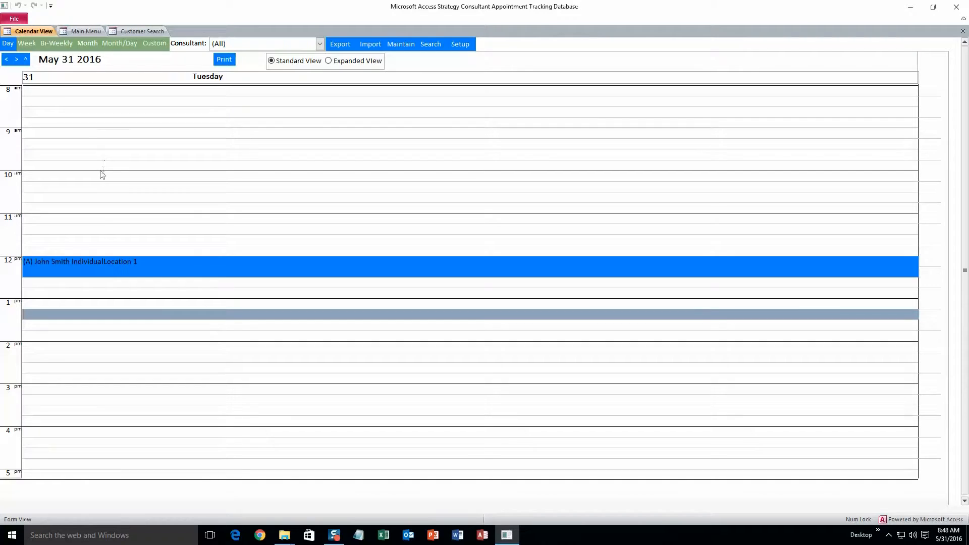
Step: View the calendar by week, two weeks, month, and month/day with May 31, 2016 in the day pane, and return to the day view
{"action": "left_click", "coordinate": [27, 44]}
{"action": "left_click", "coordinate": [64, 47]}
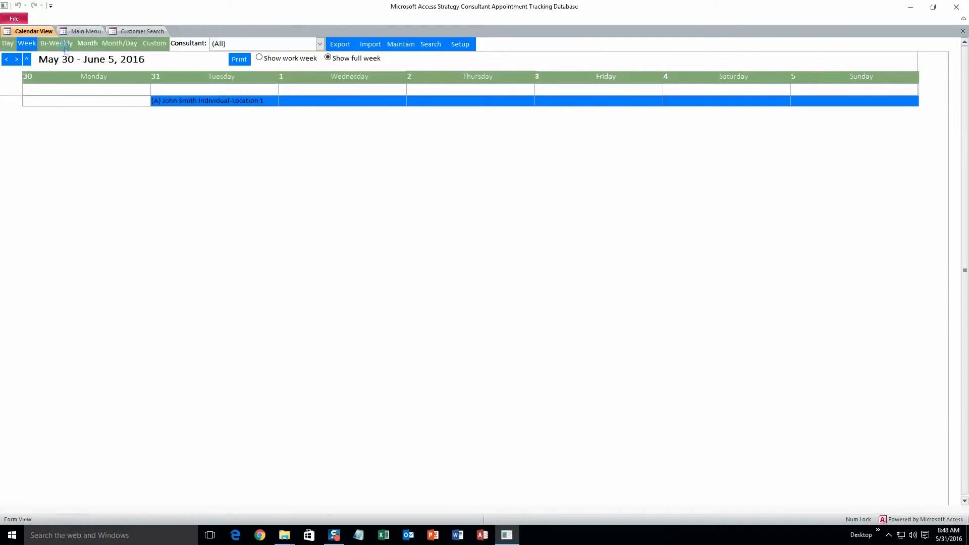
{"action": "left_click", "coordinate": [95, 48]}
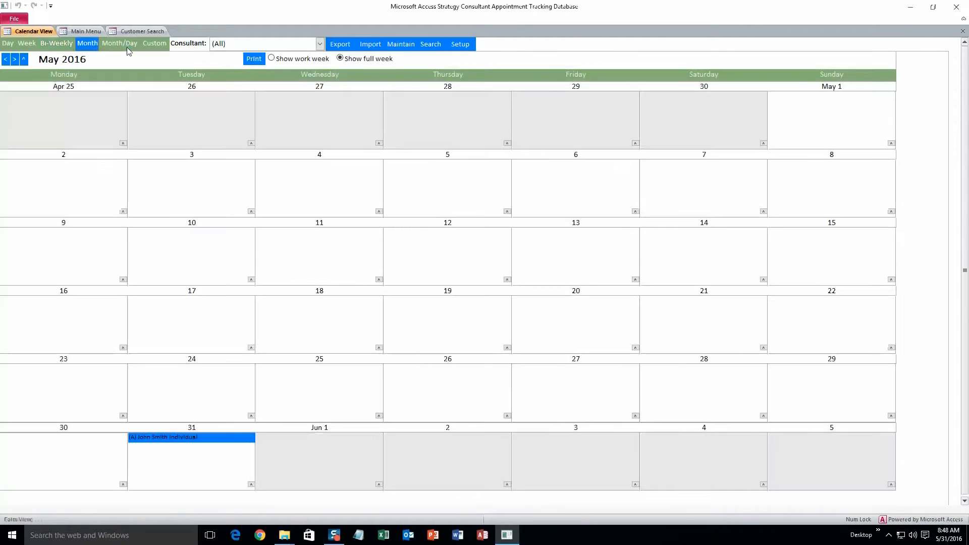
{"action": "left_click", "coordinate": [126, 46]}
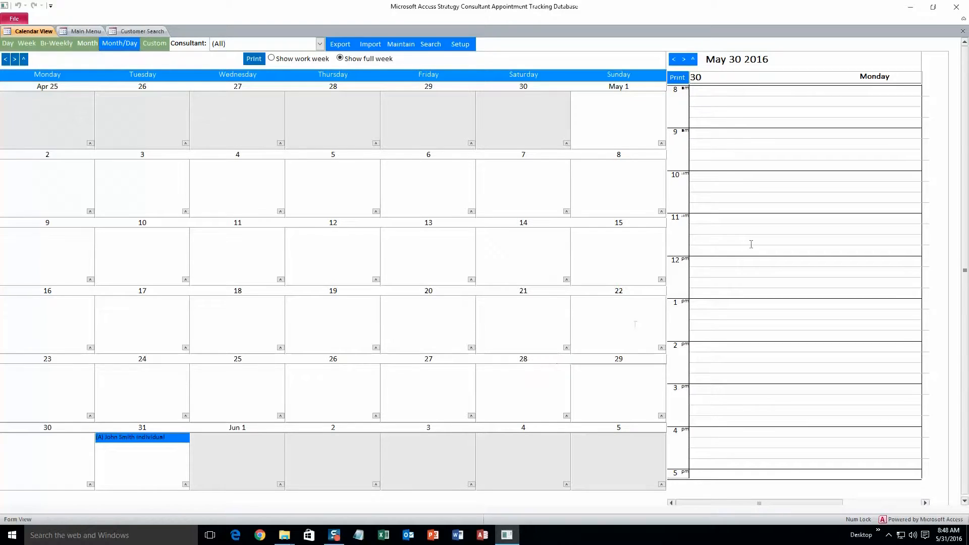
{"action": "left_click", "coordinate": [685, 60]}
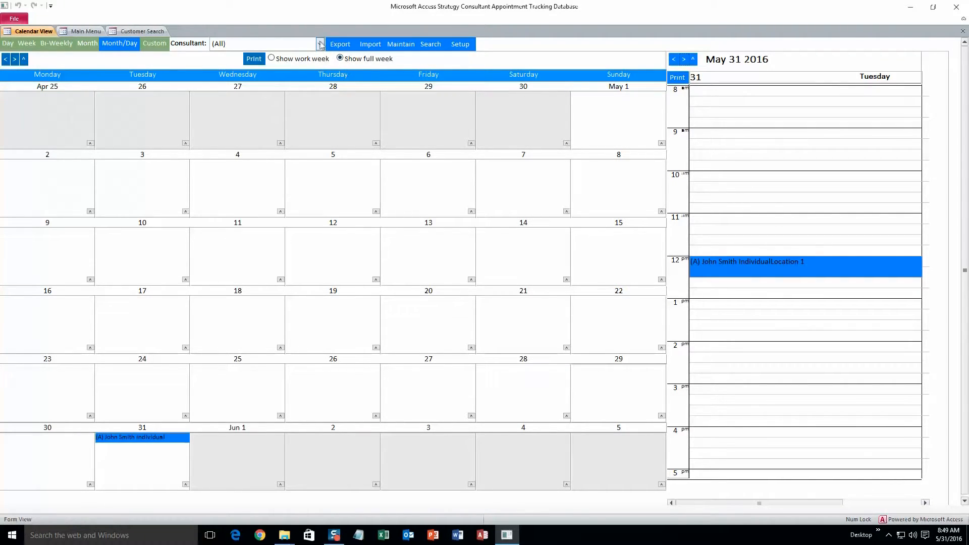
{"action": "left_click", "coordinate": [14, 44]}
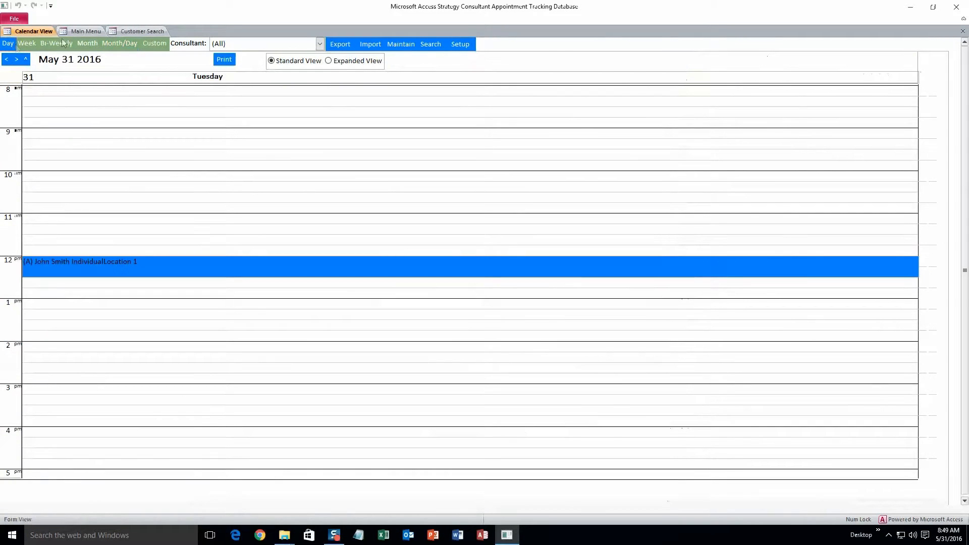
Step: Filter the day view by Consultant 1, switch to Consultant 2 for comparison, and set the filter back to Consultant 1
{"action": "left_click", "coordinate": [319, 44]}
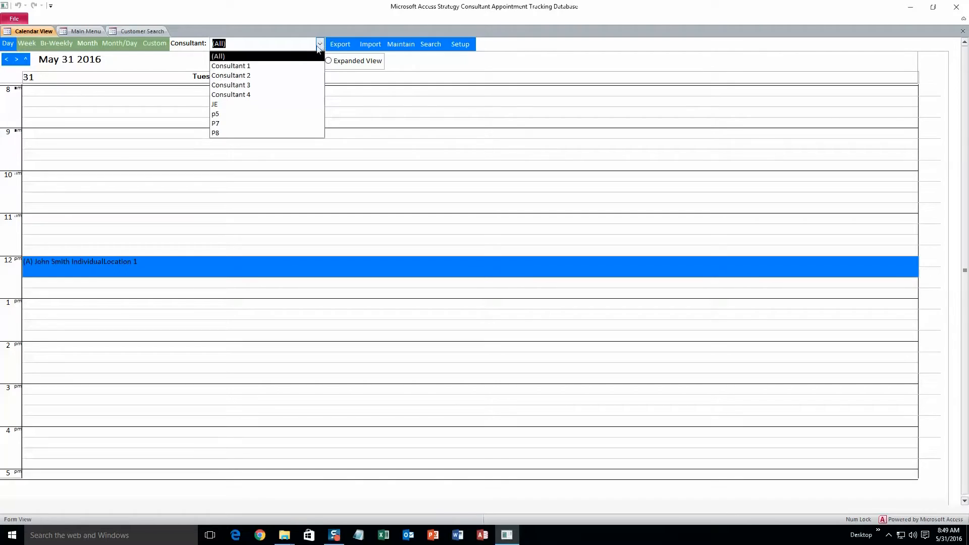
{"action": "left_click", "coordinate": [286, 67]}
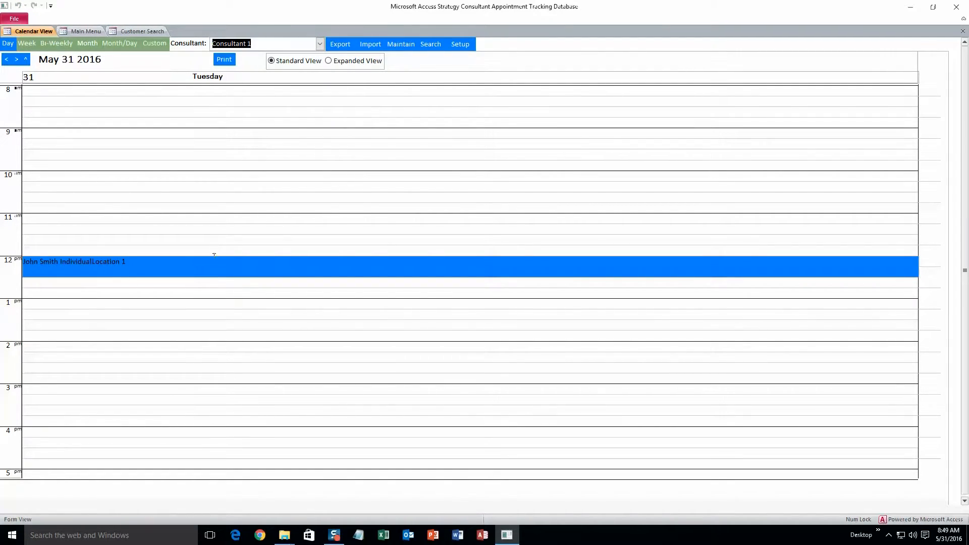
{"action": "left_click", "coordinate": [319, 44]}
{"action": "left_click", "coordinate": [276, 75]}
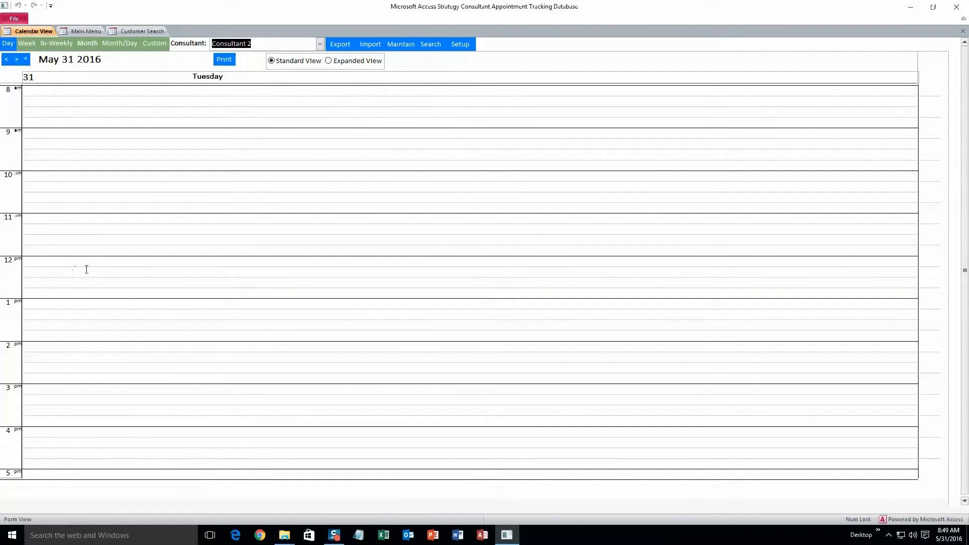
{"action": "left_click", "coordinate": [319, 43]}
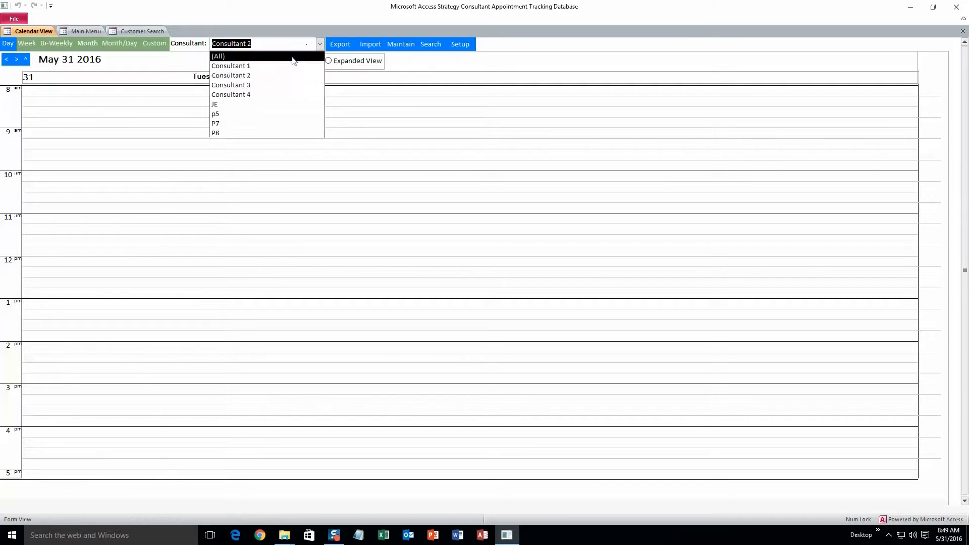
{"action": "left_click", "coordinate": [289, 66]}
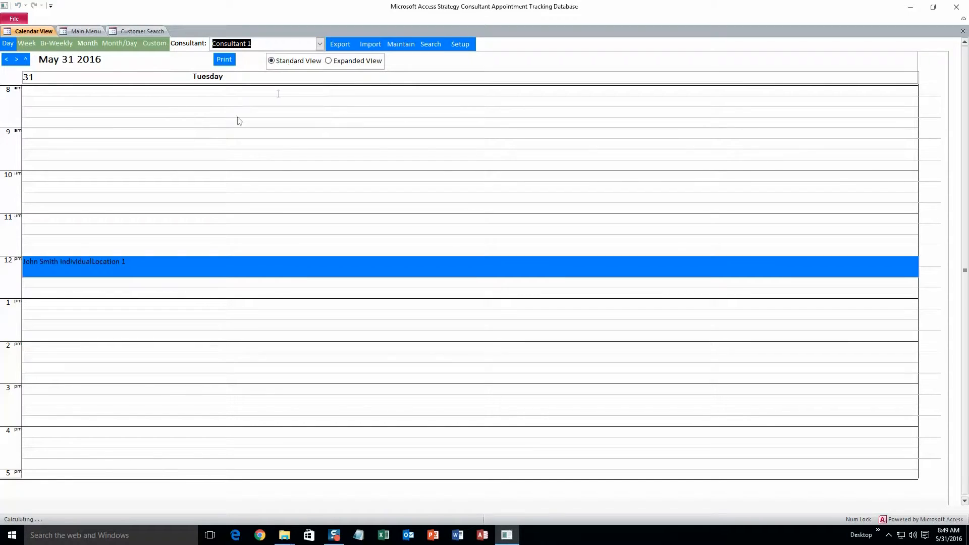
Step: Open the appointment search from the main menu and search the calendar for Consultant 1's appointments
{"action": "left_click", "coordinate": [78, 31]}
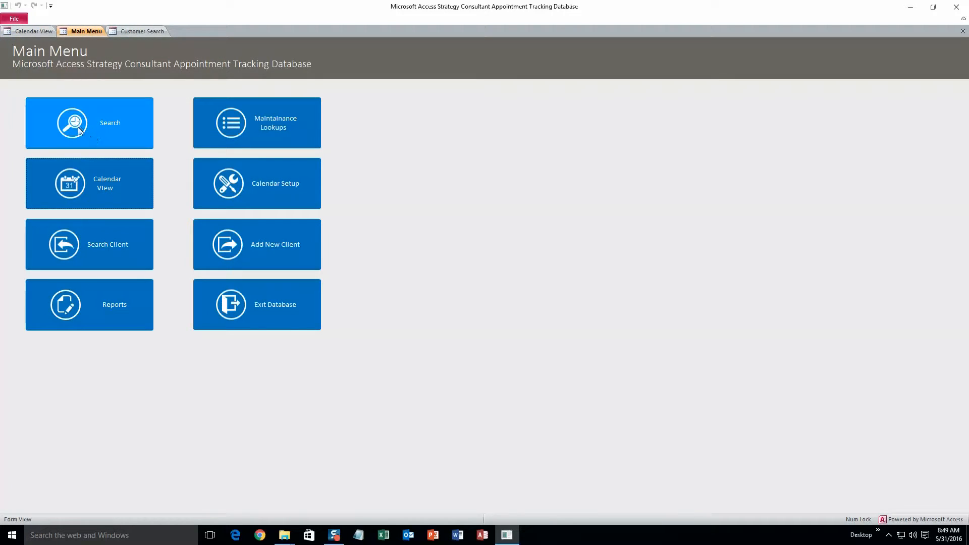
{"action": "left_click", "coordinate": [109, 132]}
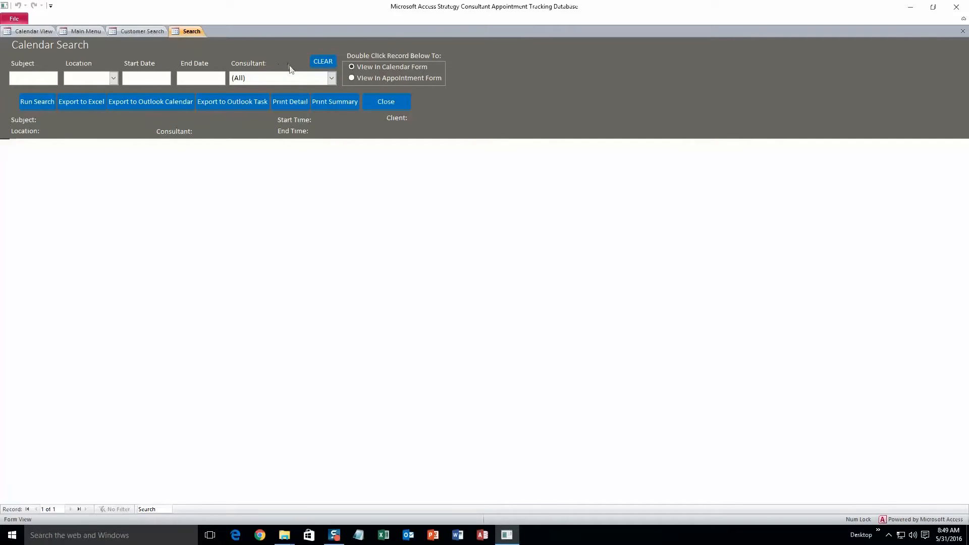
{"action": "left_click", "coordinate": [331, 78]}
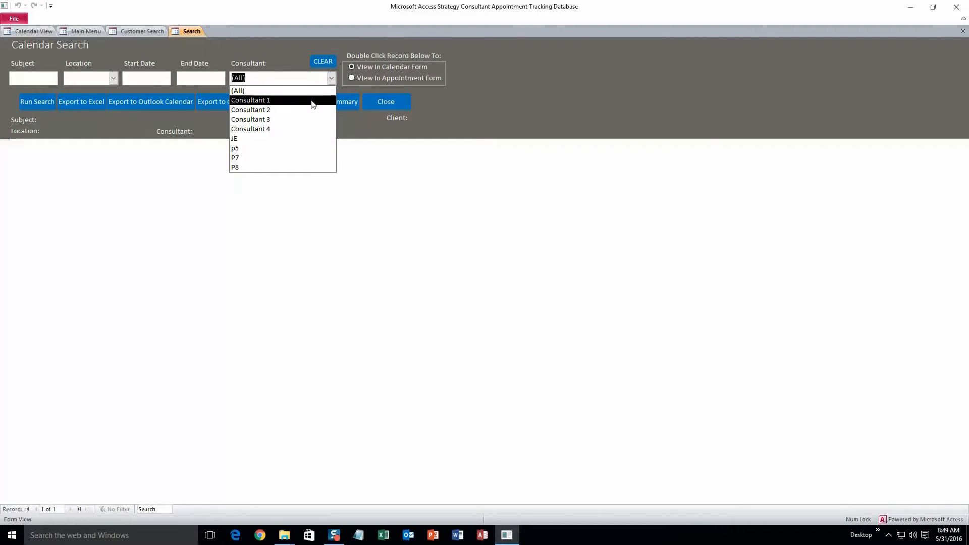
{"action": "left_click", "coordinate": [310, 100]}
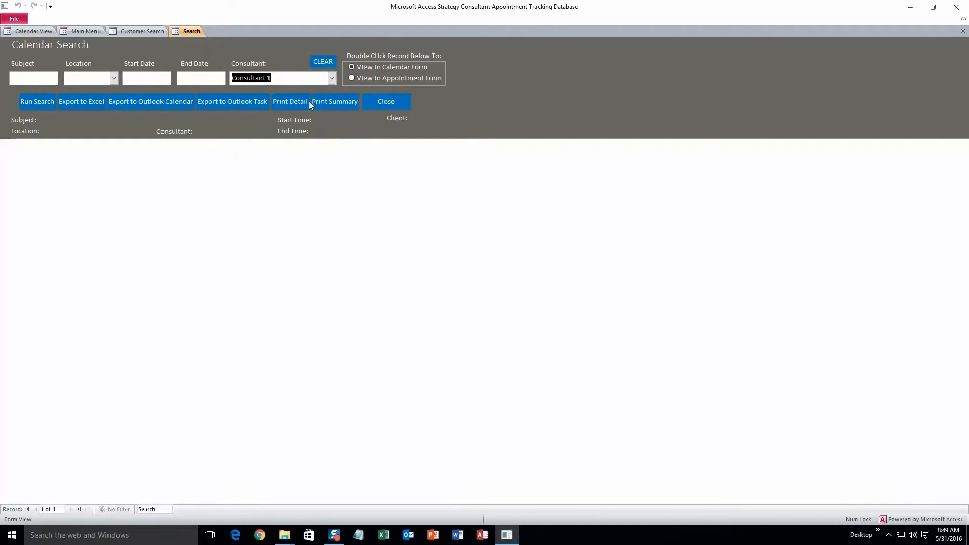
{"action": "left_click", "coordinate": [42, 102]}
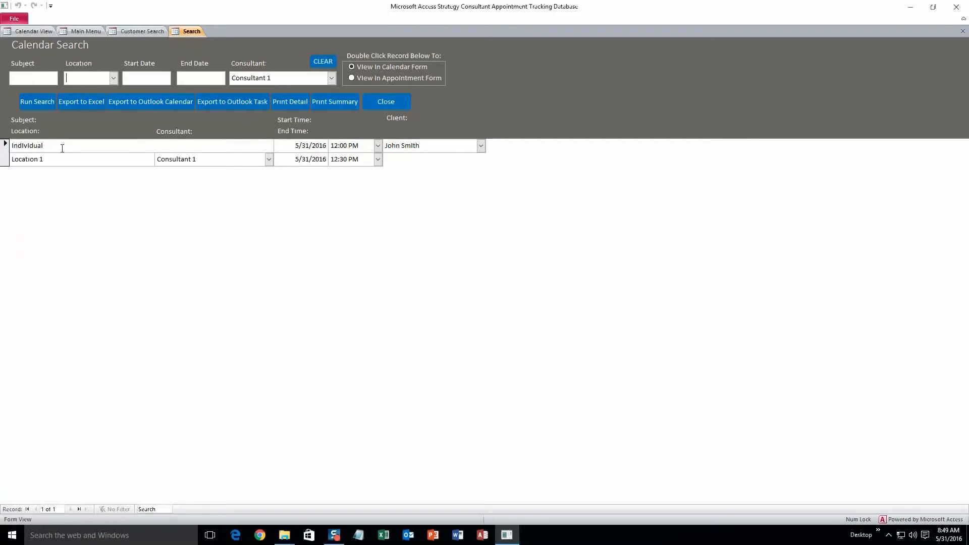
Step: Open the found appointment in the calendar form and in the appointment form, and close it without saving
{"action": "double_click", "coordinate": [91, 154]}
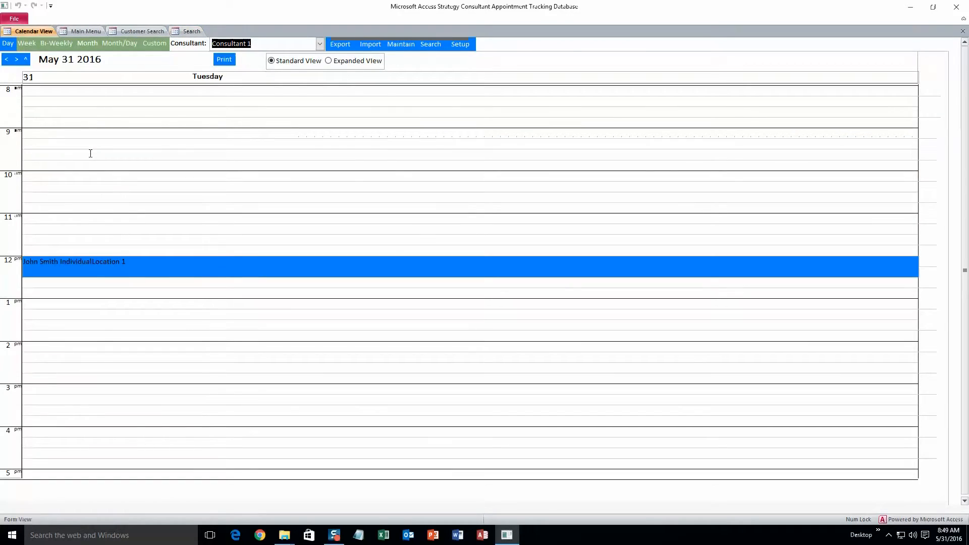
{"action": "left_click", "coordinate": [192, 31]}
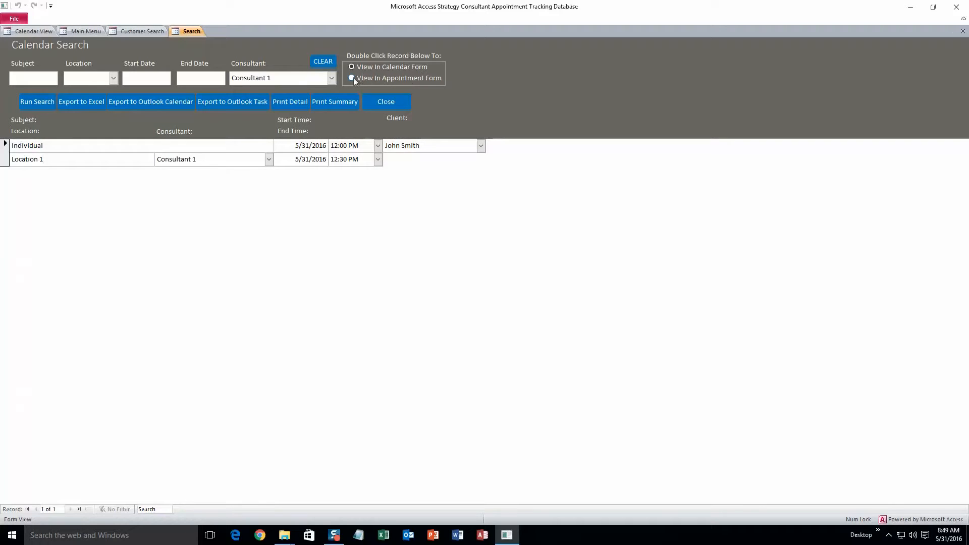
{"action": "double_click", "coordinate": [149, 152]}
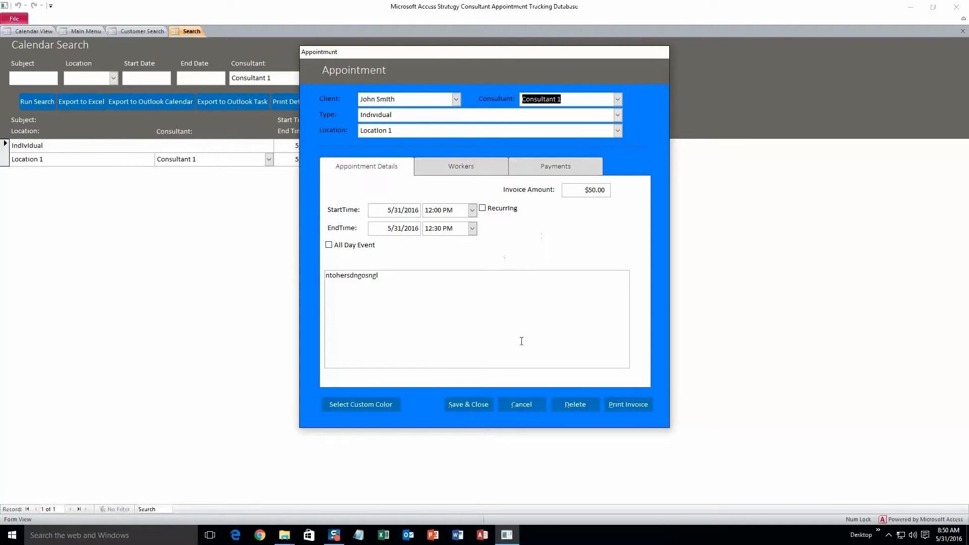
{"action": "left_click", "coordinate": [544, 407]}
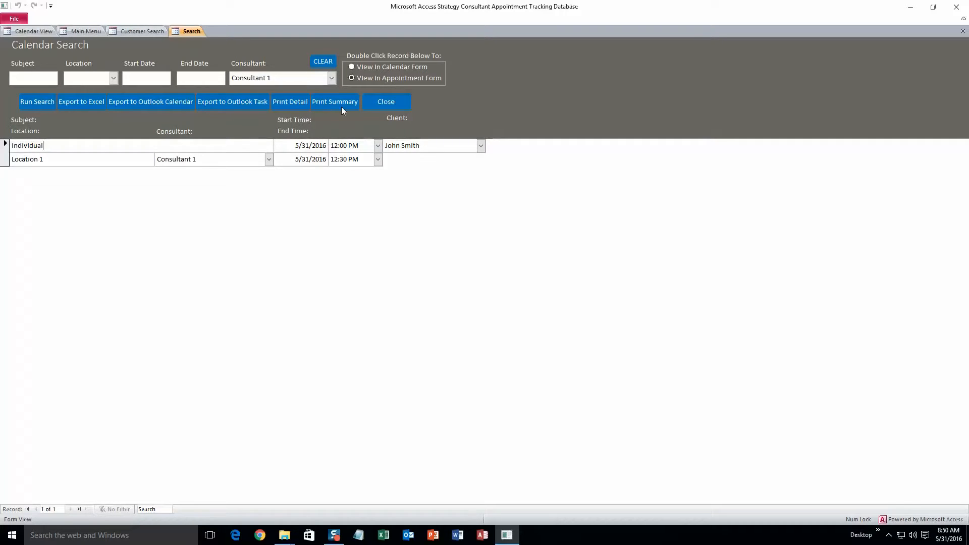
Step: Preview the detail report of the appointment search results and return to the calendar search
{"action": "left_click", "coordinate": [287, 103]}
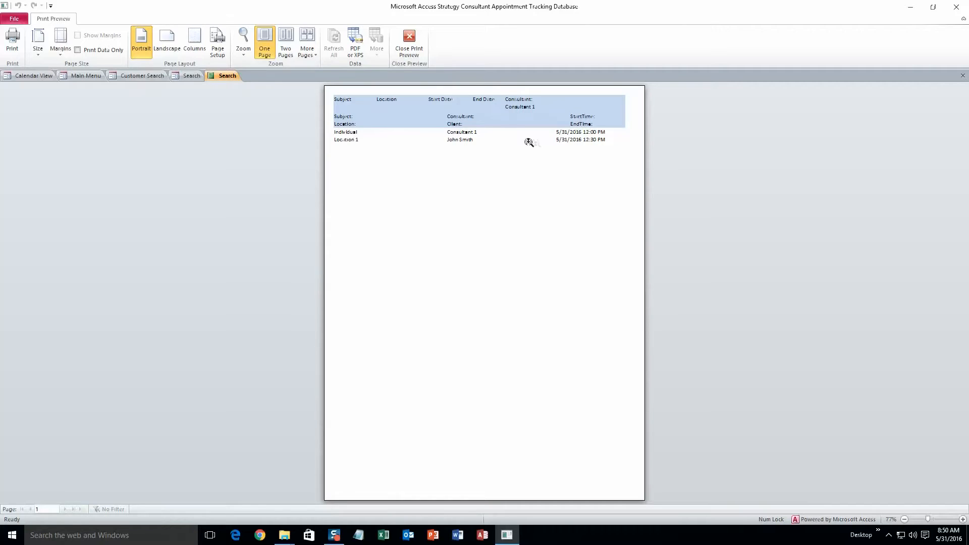
{"action": "left_click", "coordinate": [194, 75]}
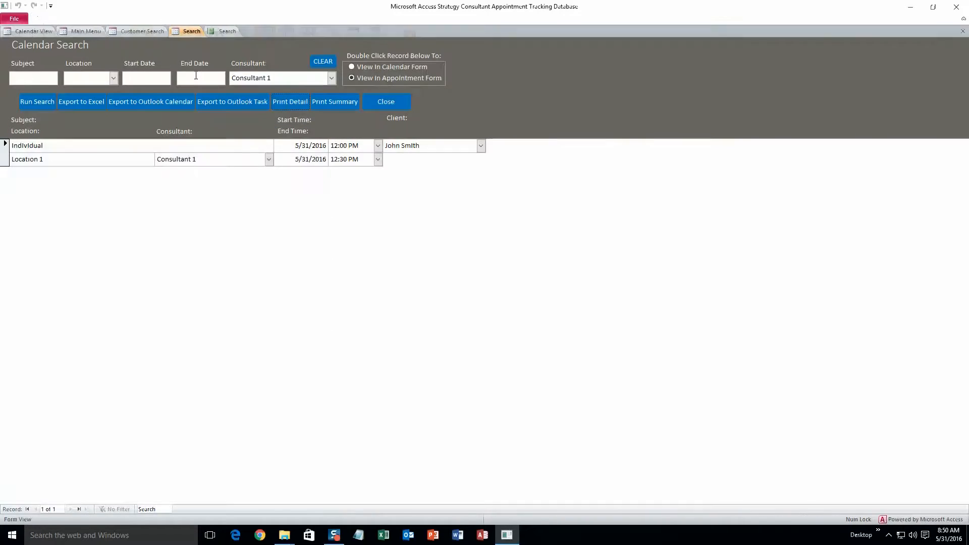
Step: Preview the summary report of the appointment search results, close the calendar search, and return to the main menu
{"action": "left_click", "coordinate": [316, 99]}
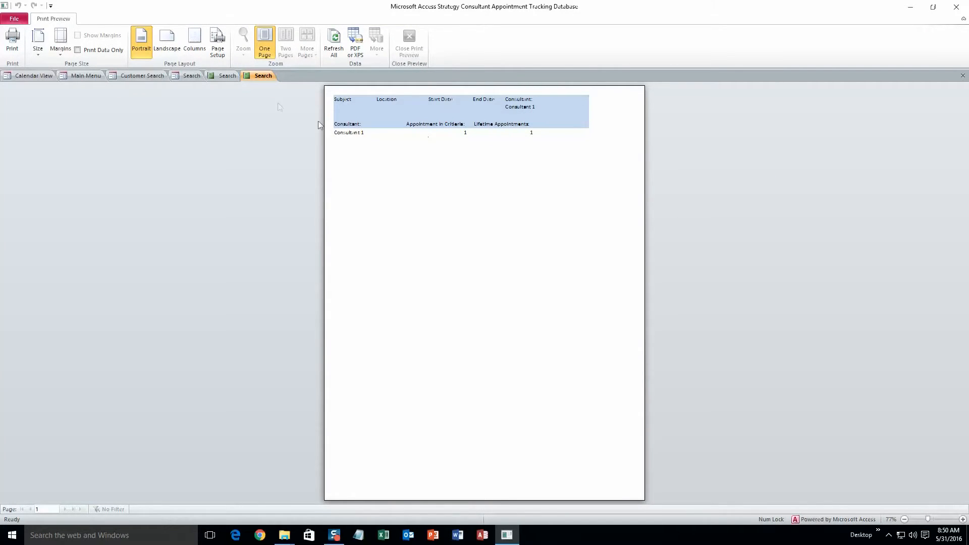
{"action": "left_click", "coordinate": [183, 74]}
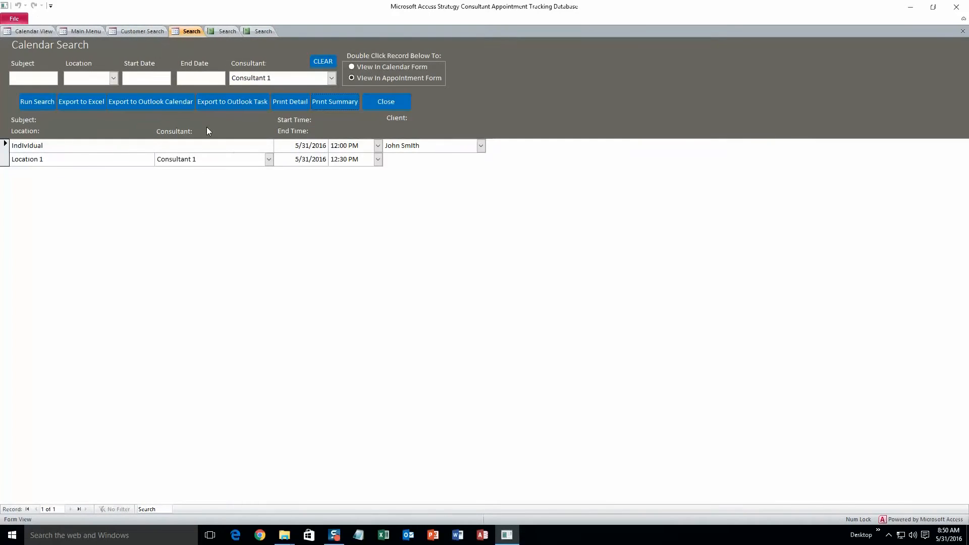
{"action": "left_click", "coordinate": [378, 105]}
{"action": "left_click", "coordinate": [132, 76]}
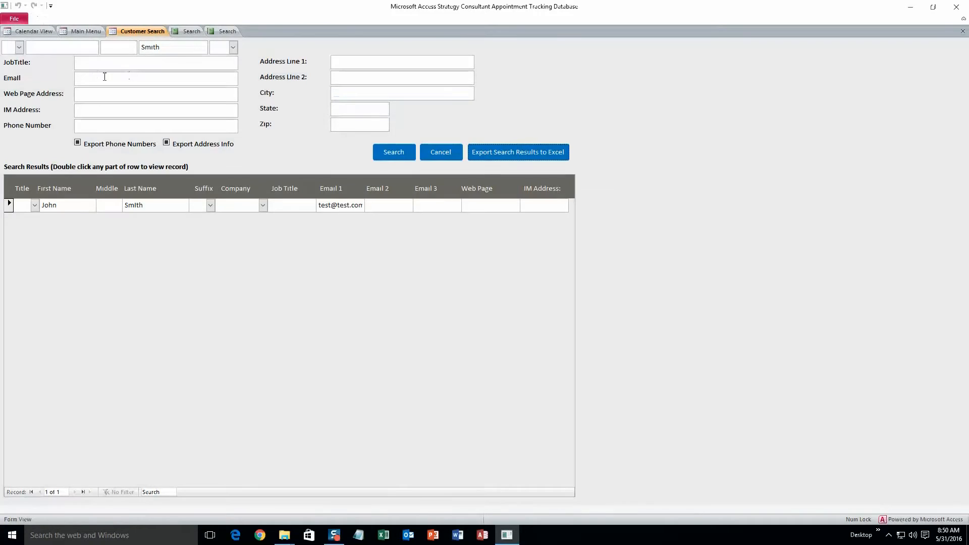
{"action": "left_click", "coordinate": [86, 31]}
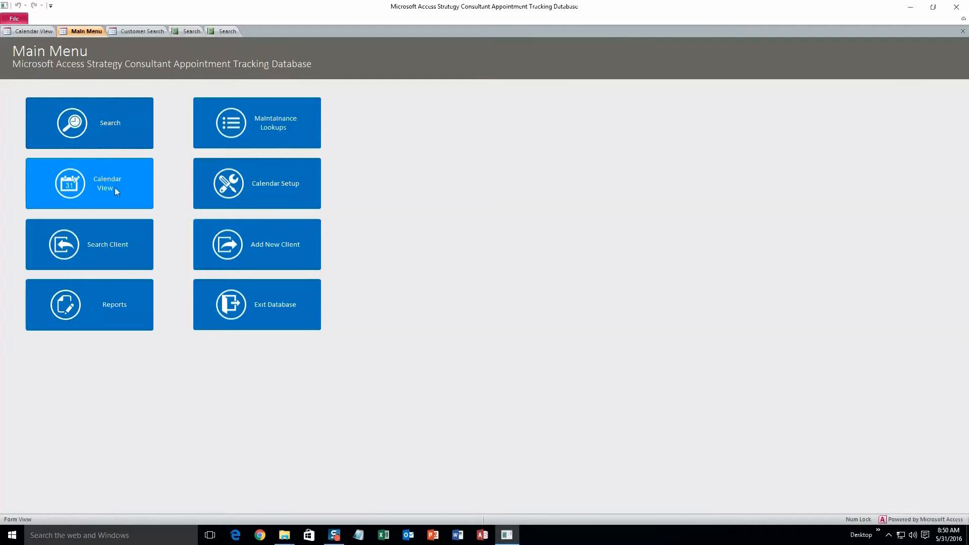
Step: Open the maintenance lookups and review the Consultants, Location and Service Type lists, ending on Consultants
{"action": "left_click", "coordinate": [258, 133]}
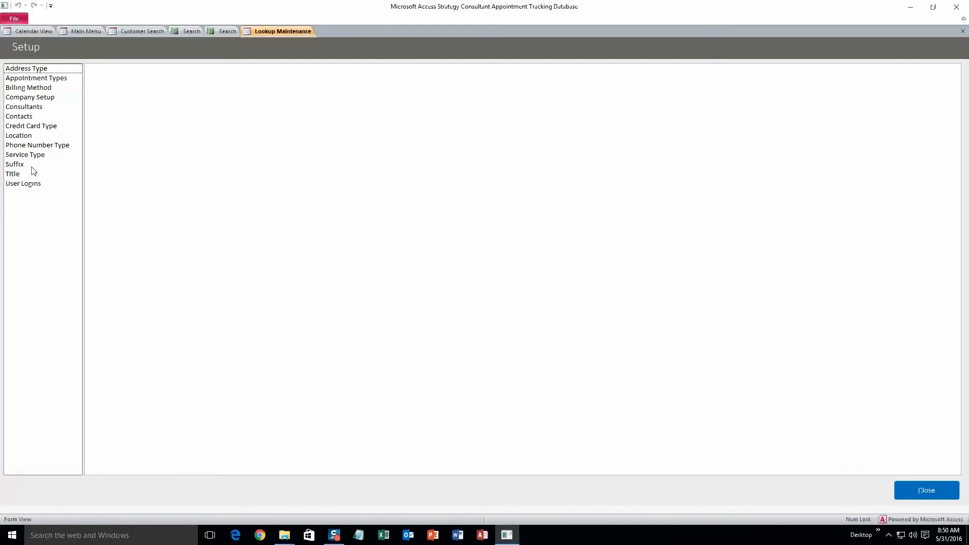
{"action": "left_click", "coordinate": [31, 109]}
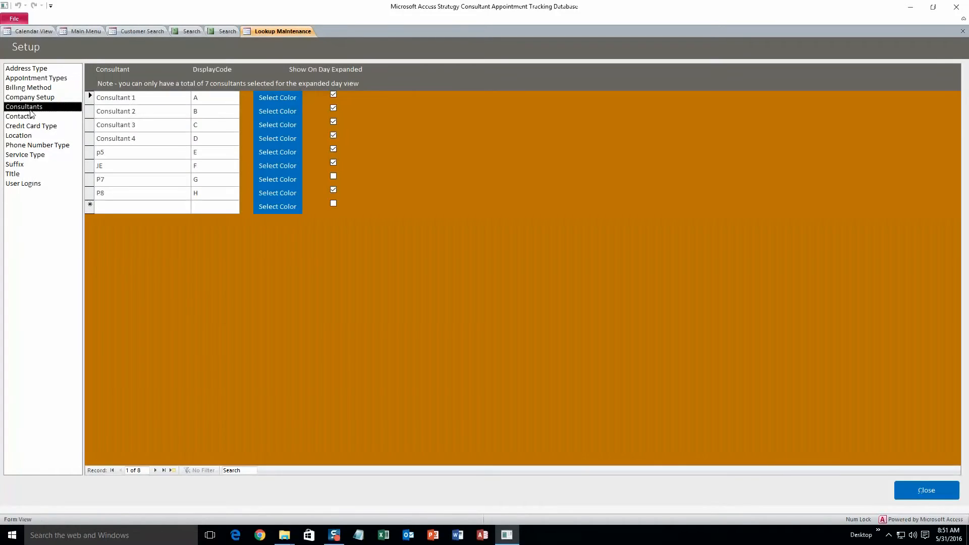
{"action": "left_click", "coordinate": [28, 135]}
{"action": "left_click", "coordinate": [25, 155]}
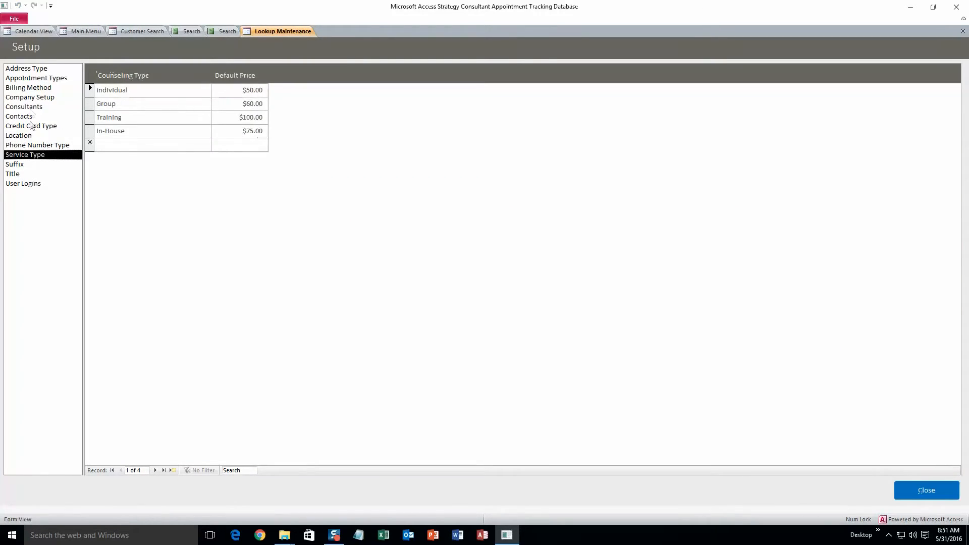
{"action": "left_click", "coordinate": [31, 107]}
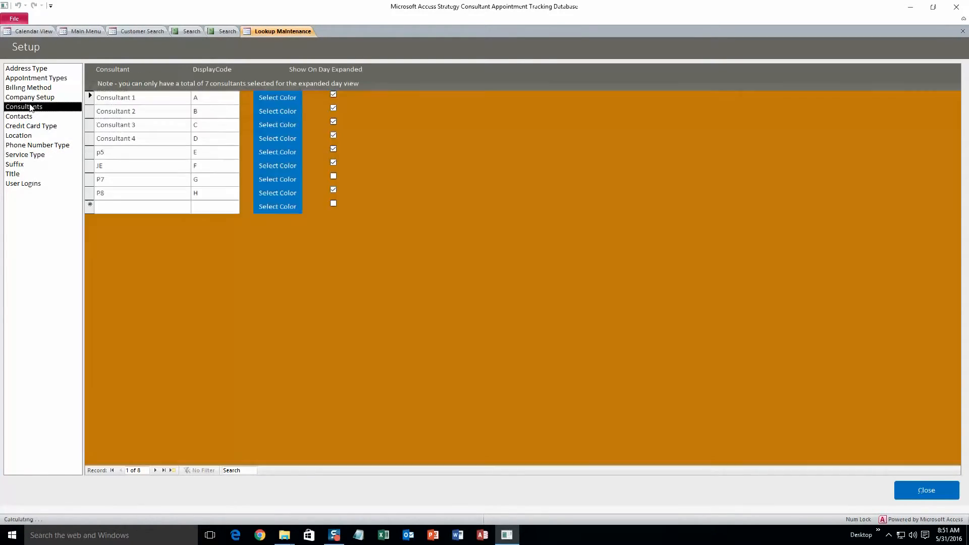
Step: Replace the Consultant 2 entry in the consultants lookup with the consultant's first name
{"action": "left_click", "coordinate": [143, 111]}
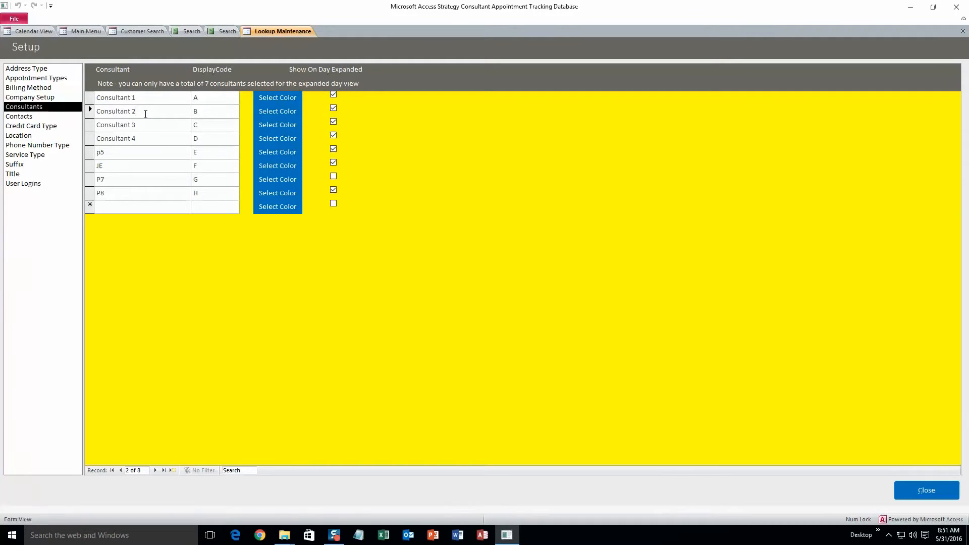
{"action": "key", "text": "BackSpace"}
{"action": "key", "text": "BackSpace"}
{"action": "key", "text": "BackSpace"}
{"action": "key", "text": "BackSpace"}
{"action": "key", "text": "BackSpace"}
{"action": "key", "text": "BackSpace"}
{"action": "key", "text": "BackSpace"}
{"action": "key", "text": "BackSpace"}
Step: Add a new consultant by first name at the end of the consultants lookup and close the lookup maintenance
{"action": "type", "text": "Sally"}
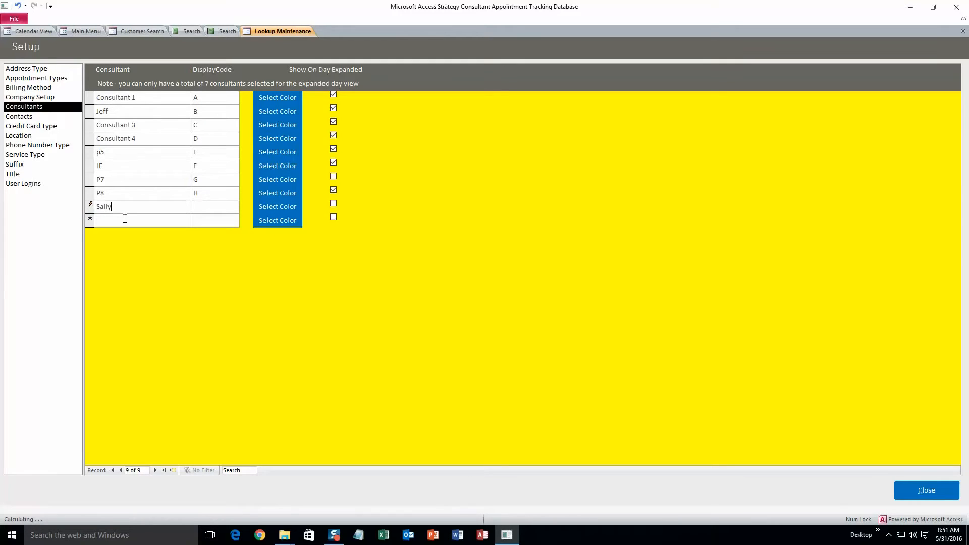
{"action": "left_click", "coordinate": [121, 220]}
{"action": "left_click", "coordinate": [118, 208]}
{"action": "left_click", "coordinate": [914, 486]}
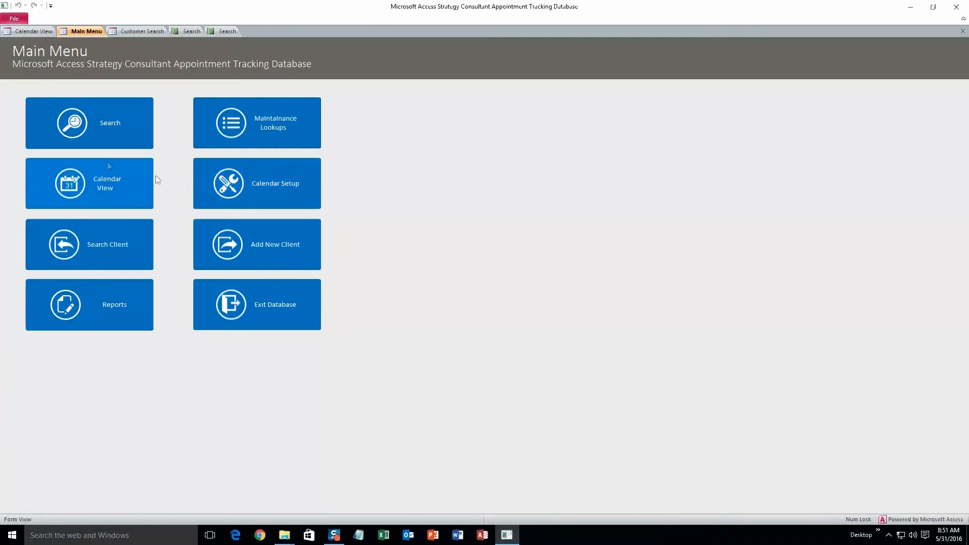
Step: Start an 11:00 AM appointment in the calendar view, check its list of available consultants, and cancel it
{"action": "left_click", "coordinate": [111, 184]}
{"action": "double_click", "coordinate": [127, 219]}
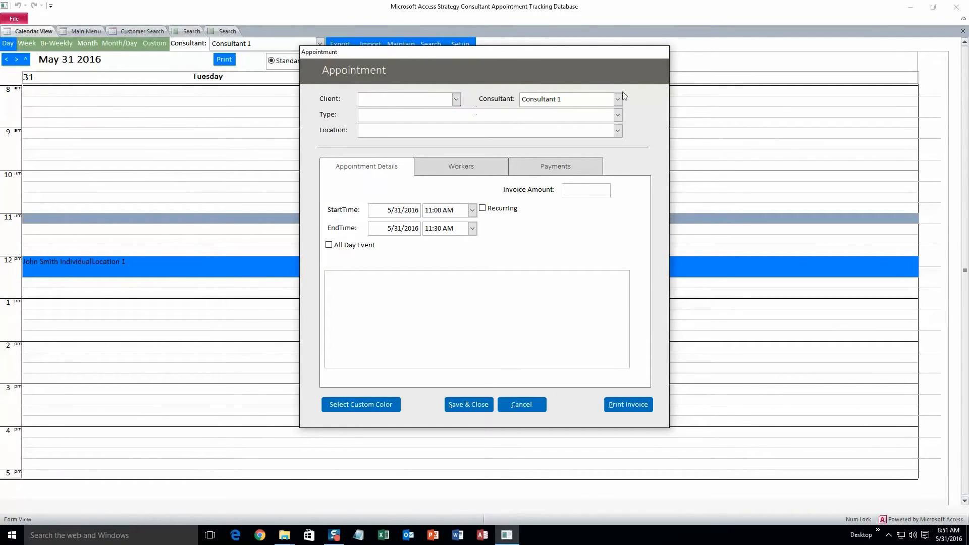
{"action": "left_click", "coordinate": [619, 99]}
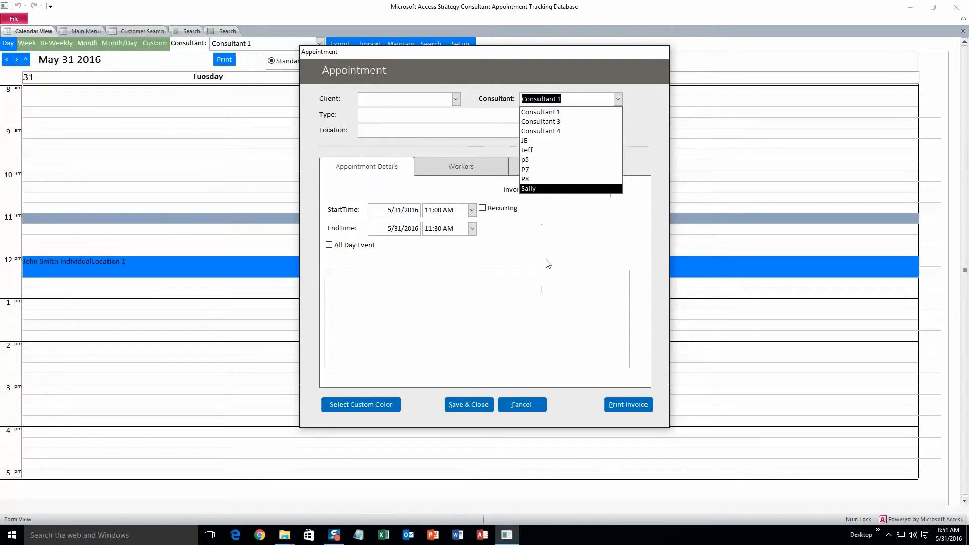
{"action": "left_click", "coordinate": [521, 404]}
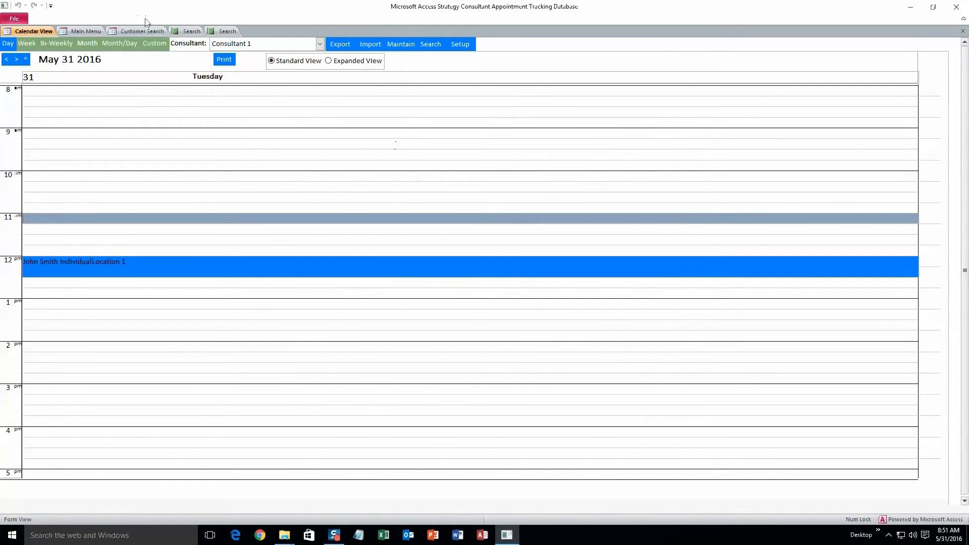
Step: Open the calendar setup, set the first day of the week to Sunday, and check the day/week start time options
{"action": "left_click", "coordinate": [95, 32]}
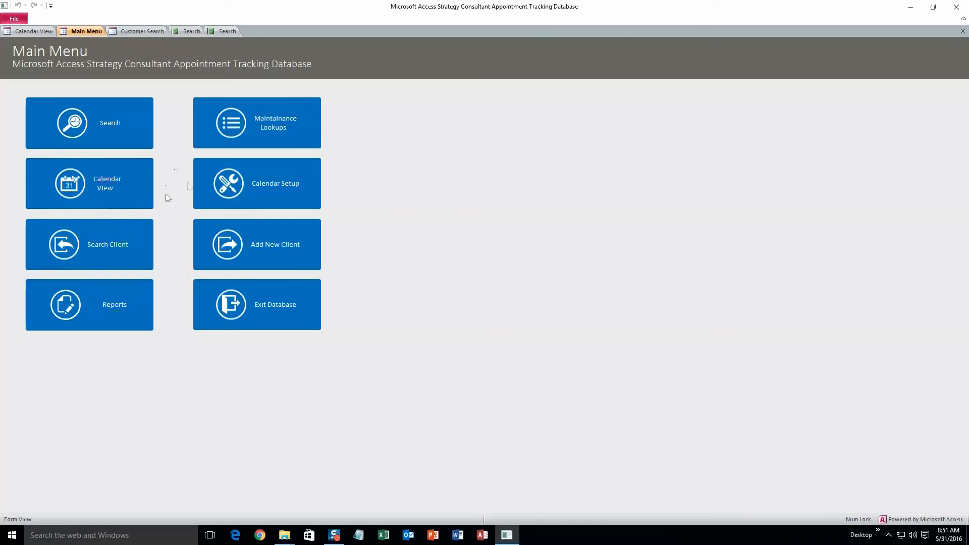
{"action": "left_click", "coordinate": [265, 195]}
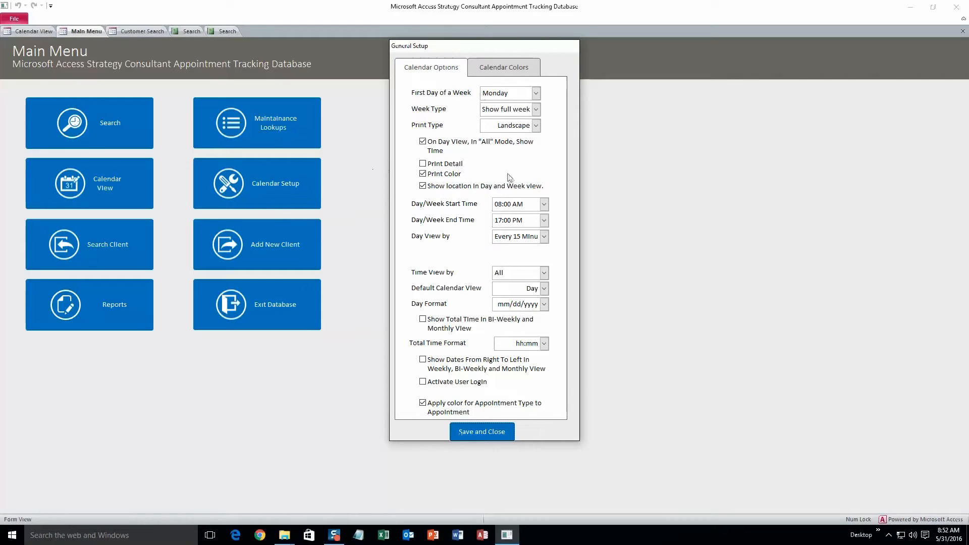
{"action": "left_click", "coordinate": [537, 93]}
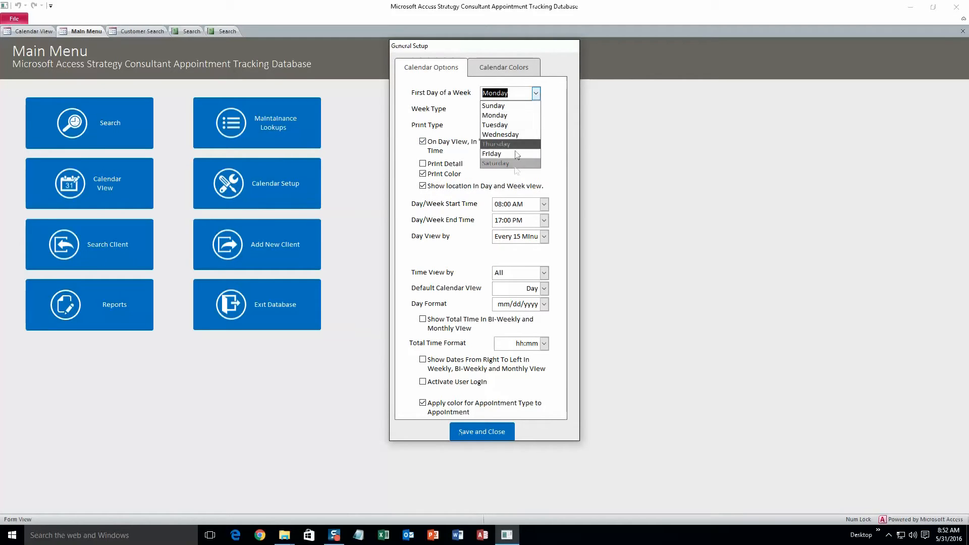
{"action": "left_click", "coordinate": [529, 106]}
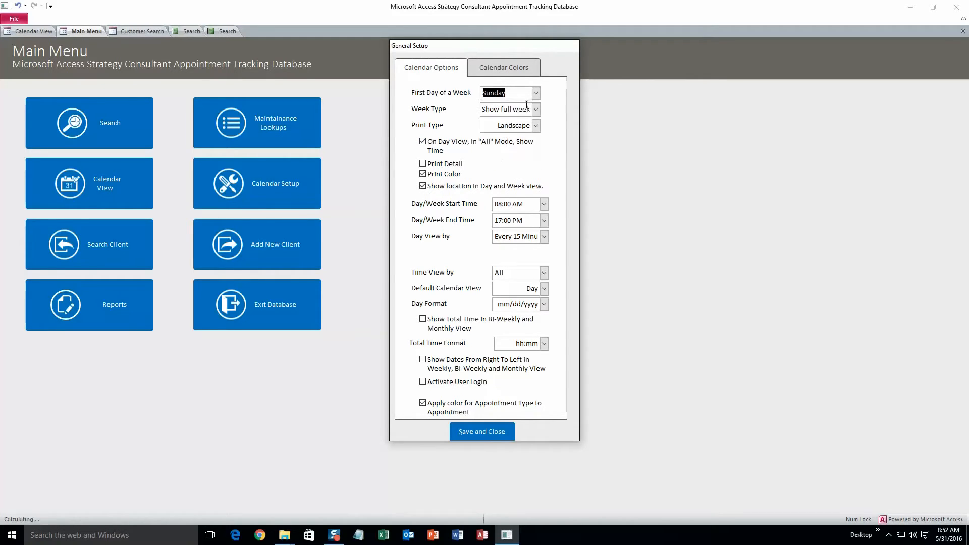
{"action": "left_click", "coordinate": [543, 205]}
{"action": "left_click", "coordinate": [545, 204]}
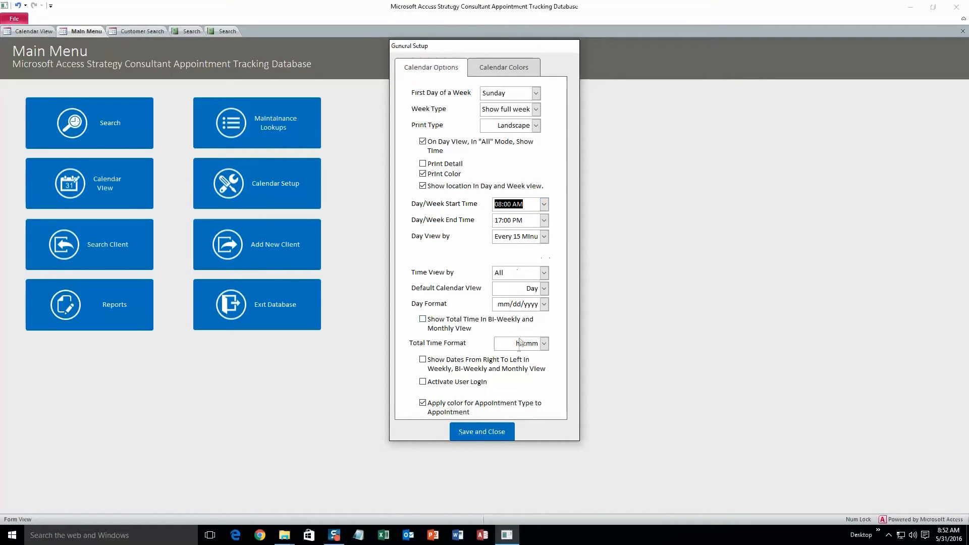
Step: Look at the button color choices in the calendar color settings without picking one, and save and close the setup
{"action": "left_click", "coordinate": [507, 69]}
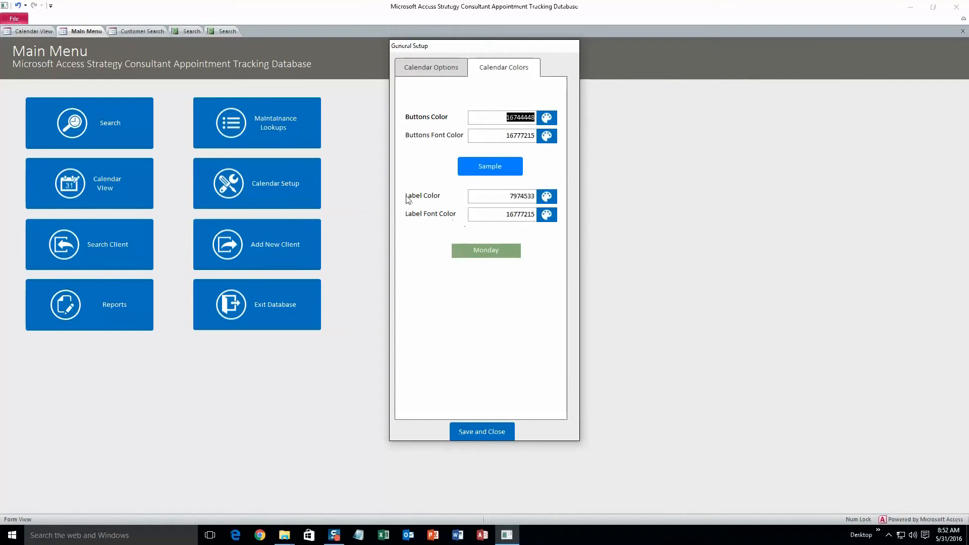
{"action": "left_click", "coordinate": [550, 120]}
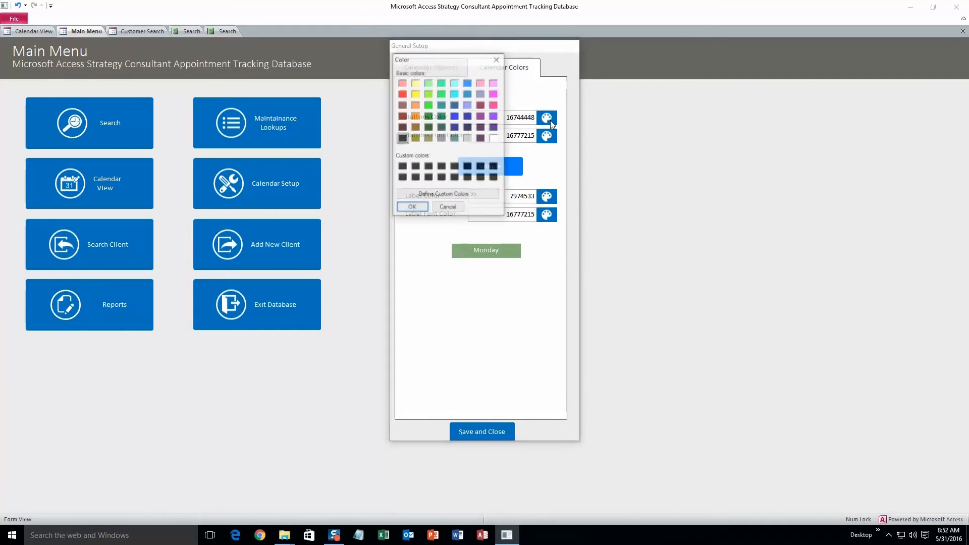
{"action": "left_click", "coordinate": [497, 57]}
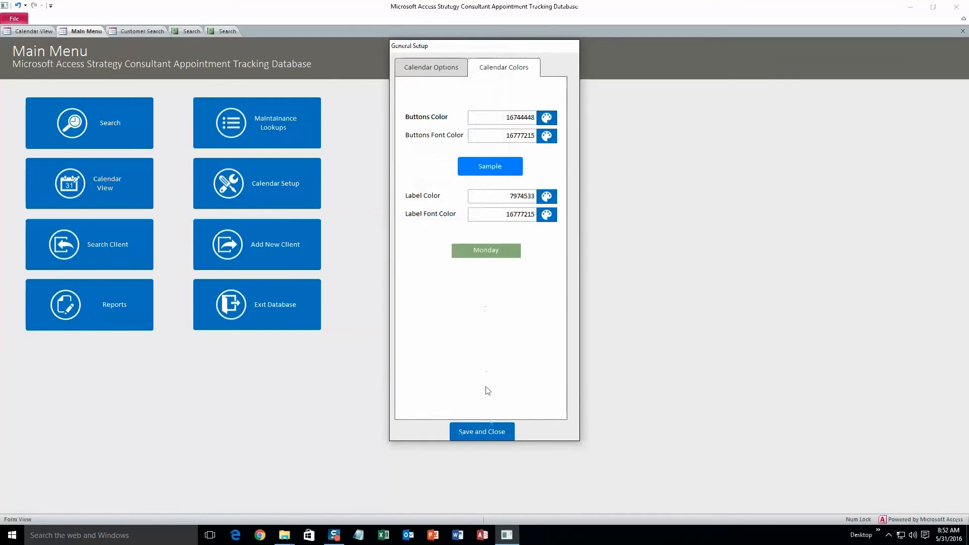
{"action": "left_click", "coordinate": [489, 432]}
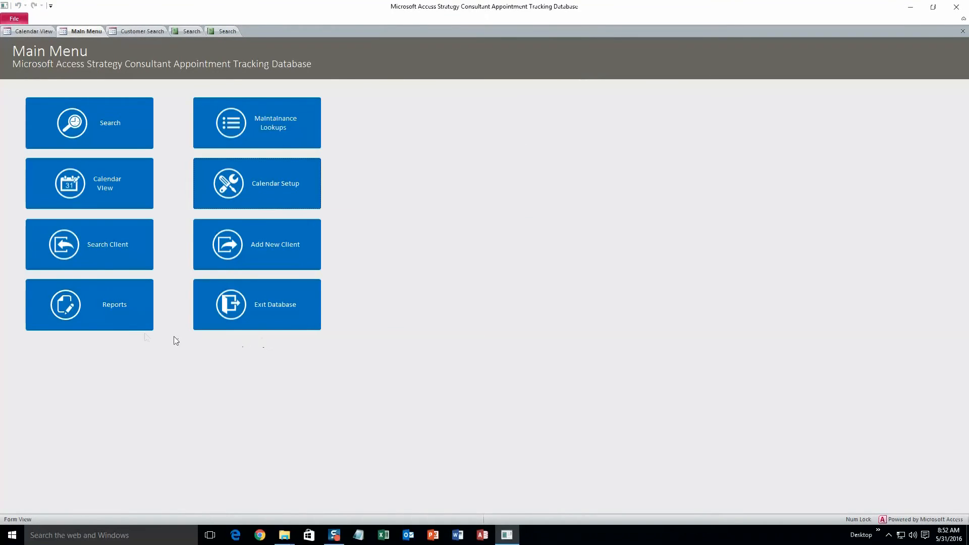
Step: Open the reports dialog and set the date range from 05/13/2016 to 05/31/2016
{"action": "left_click", "coordinate": [101, 305]}
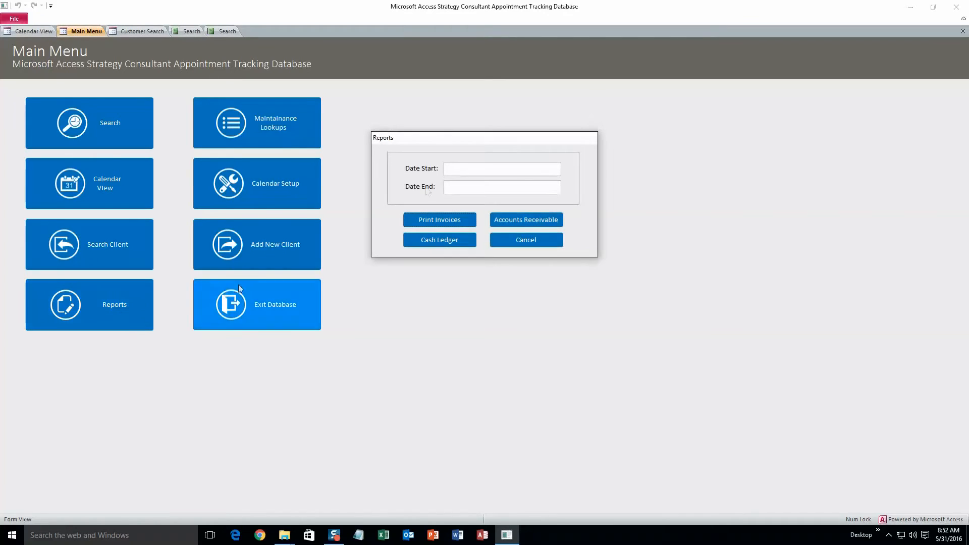
{"action": "left_click", "coordinate": [567, 167]}
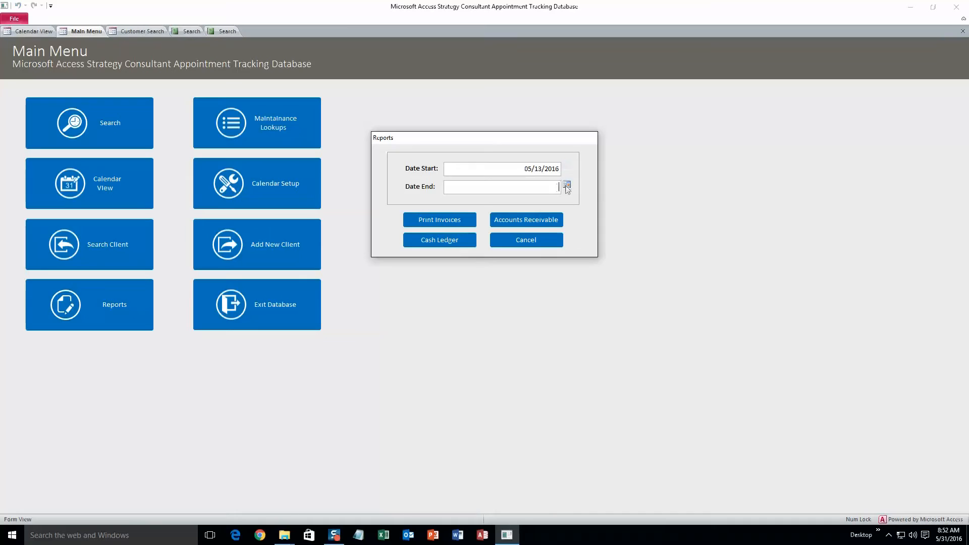
{"action": "left_click", "coordinate": [567, 184]}
{"action": "left_click", "coordinate": [515, 245]}
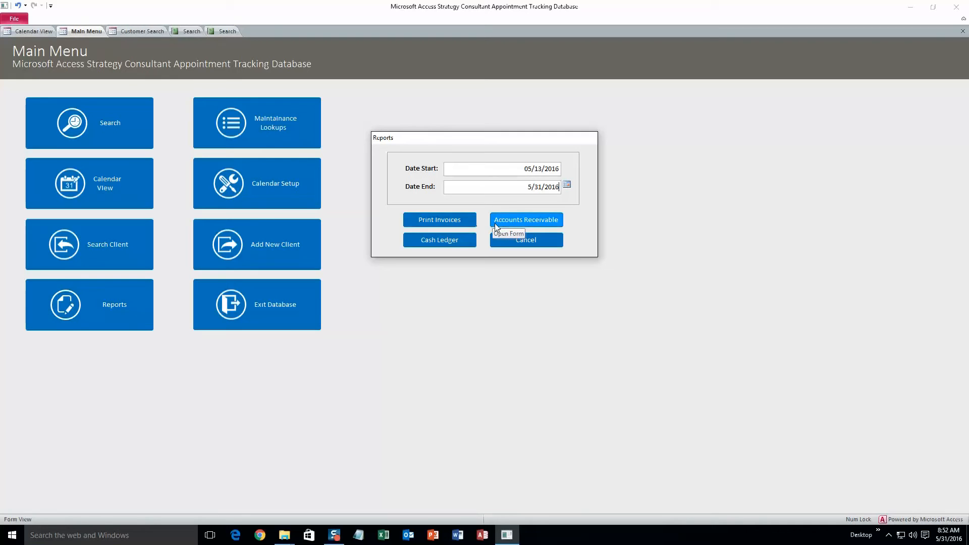
Step: Preview the invoices for the chosen date range, close the reports dialog, and return to the main menu
{"action": "left_click", "coordinate": [457, 220]}
{"action": "left_click_drag", "start_coordinate": [498, 141], "coordinate": [744, 246]}
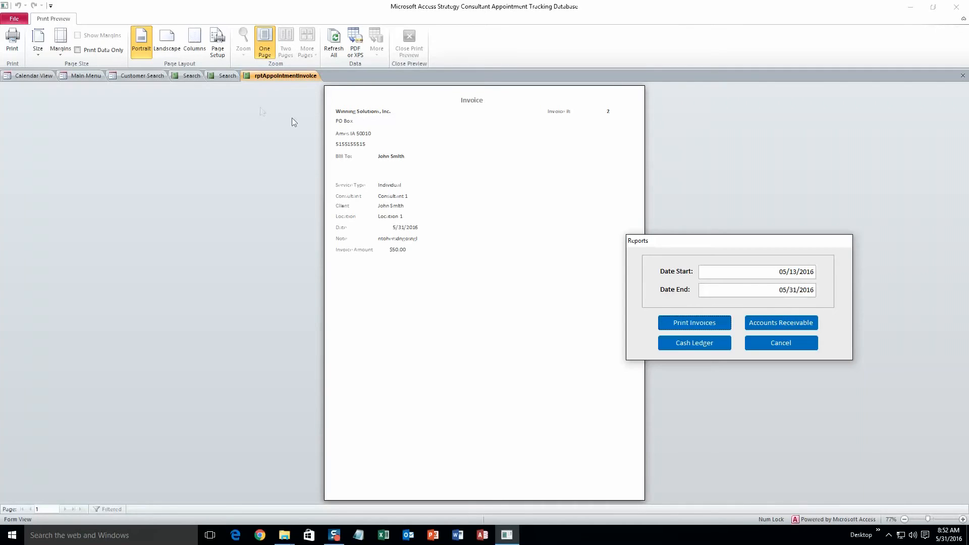
{"action": "left_click", "coordinate": [776, 347]}
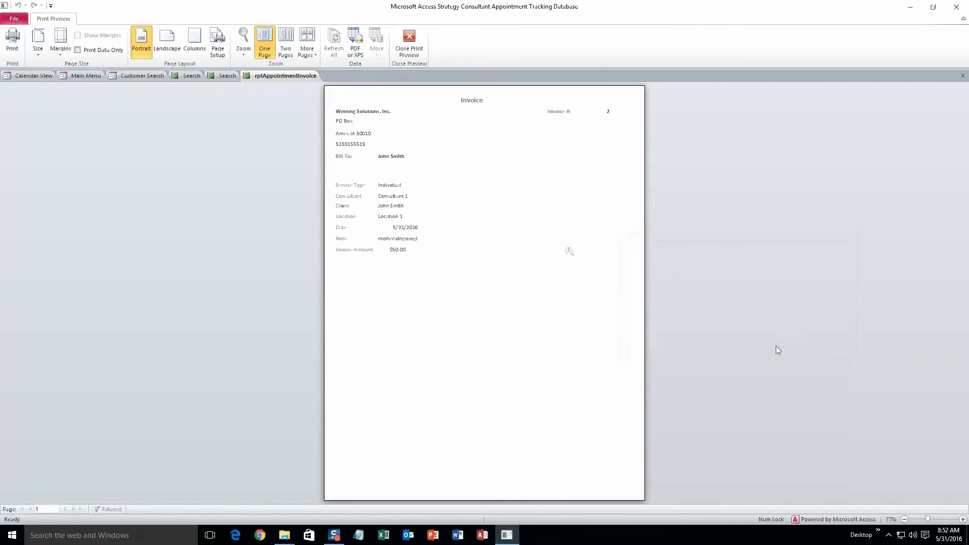
{"action": "left_click", "coordinate": [97, 77]}
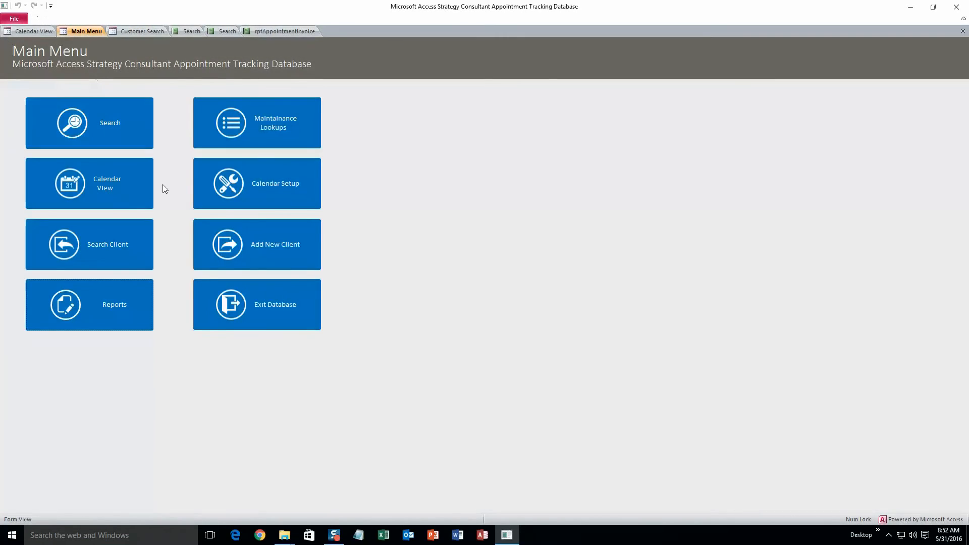